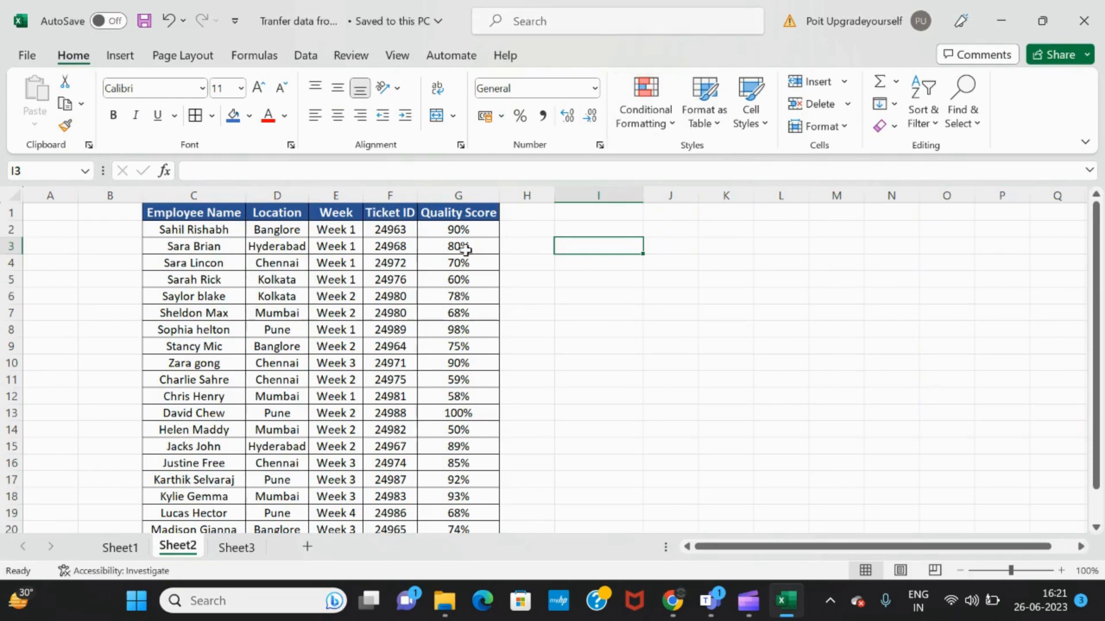
Highlight the top 10 items among the quality scores in G2:G21 using Light Red Fill with Dark Red Text.
click(461, 228)
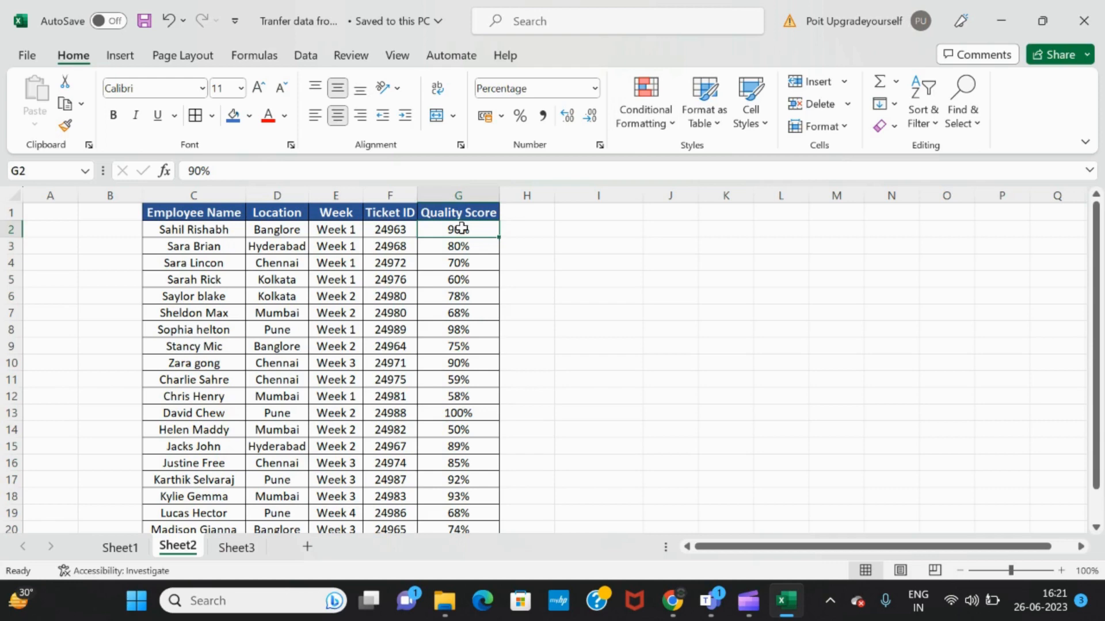
key(ctrl+shift+Down)
scroll(461, 227, up, 1)
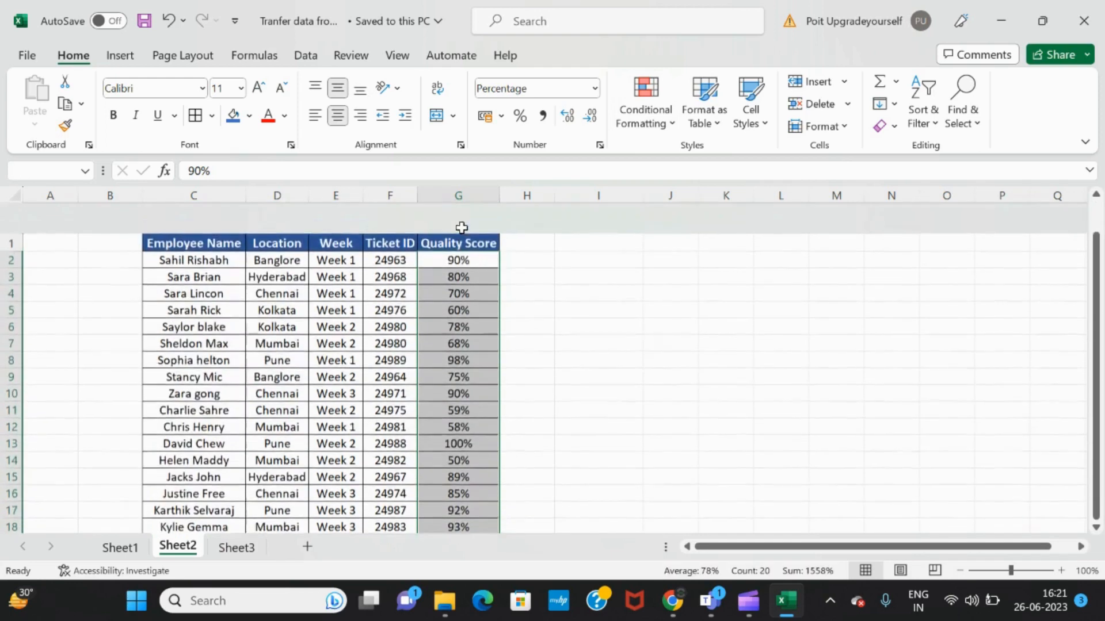
click(669, 131)
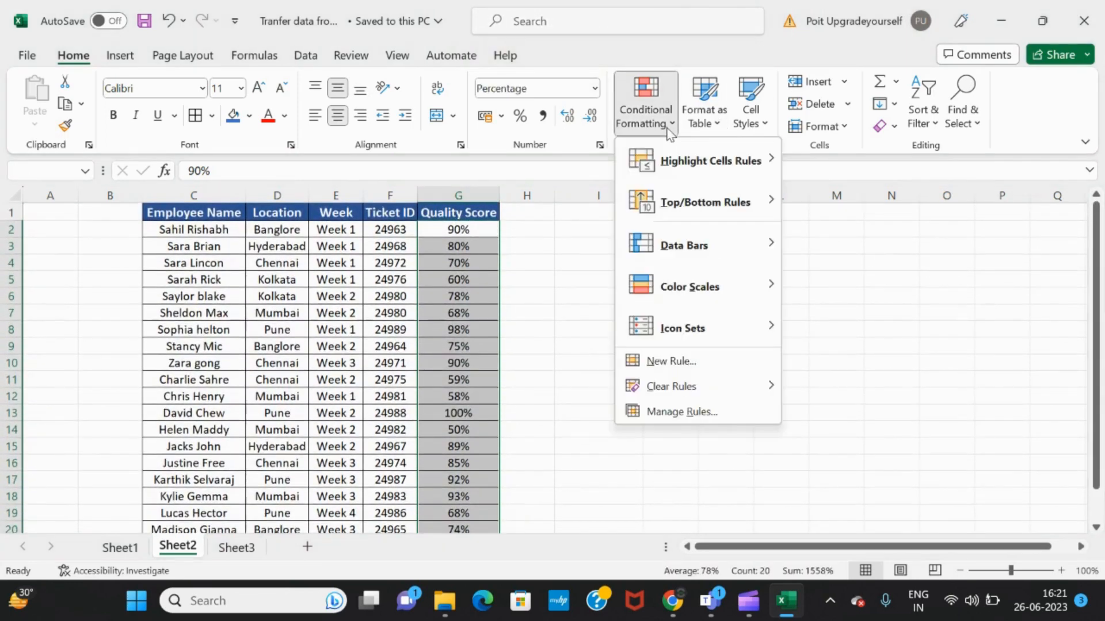
mouse_move(748, 166)
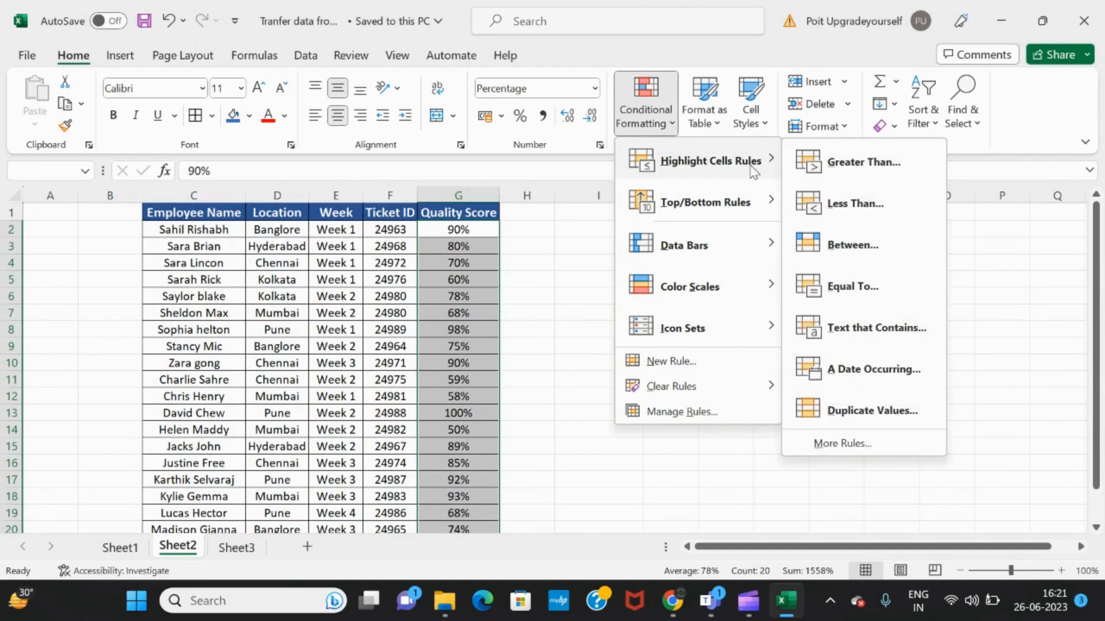
mouse_move(709, 211)
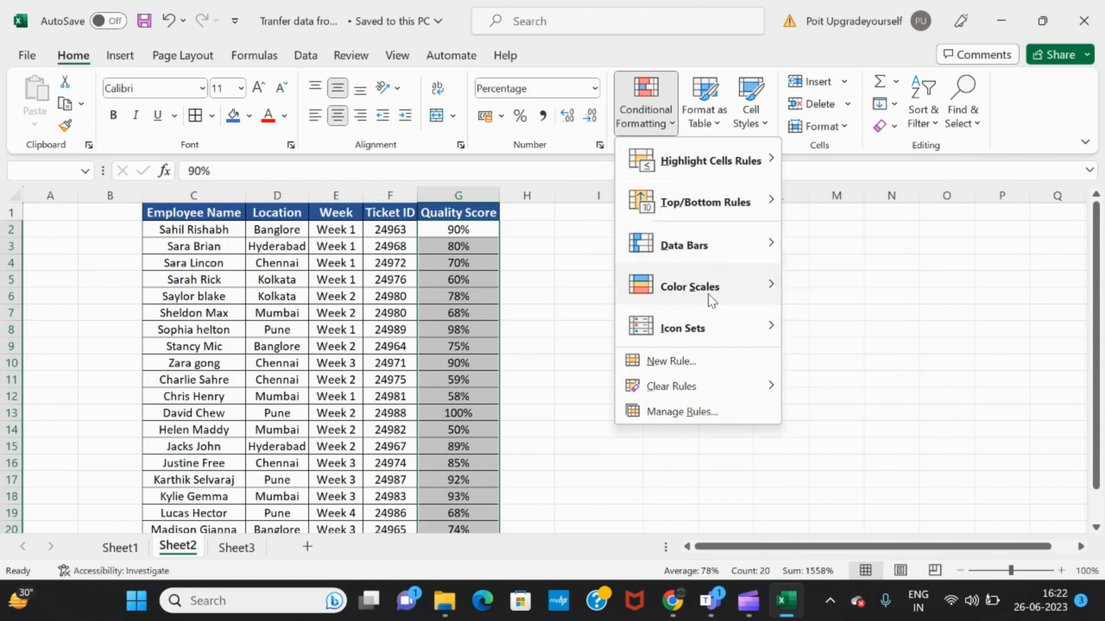
mouse_move(712, 301)
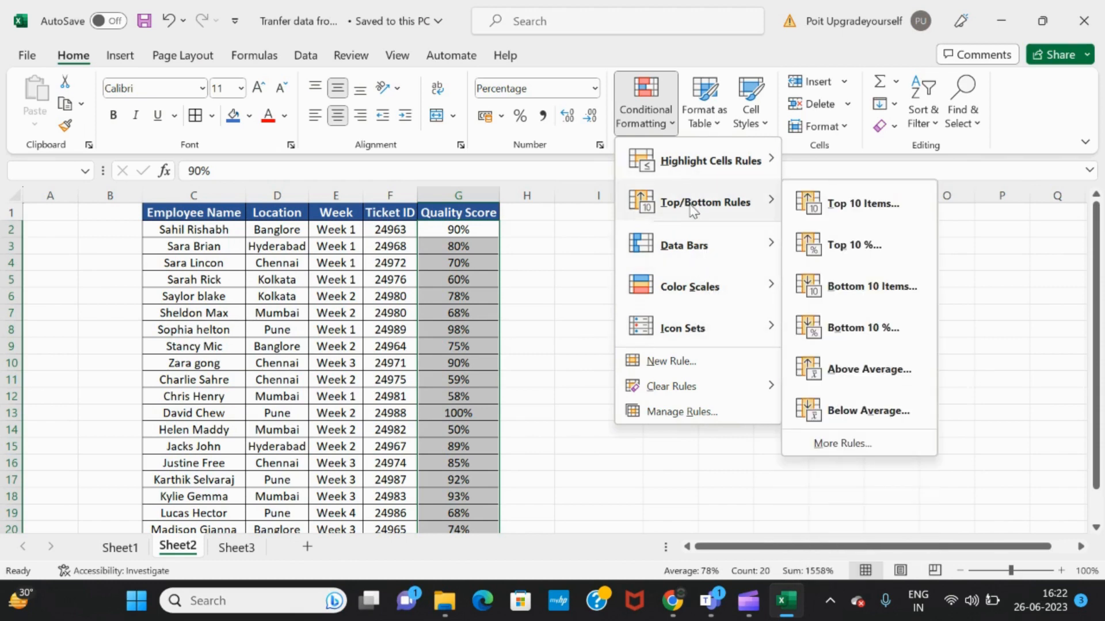
click(861, 205)
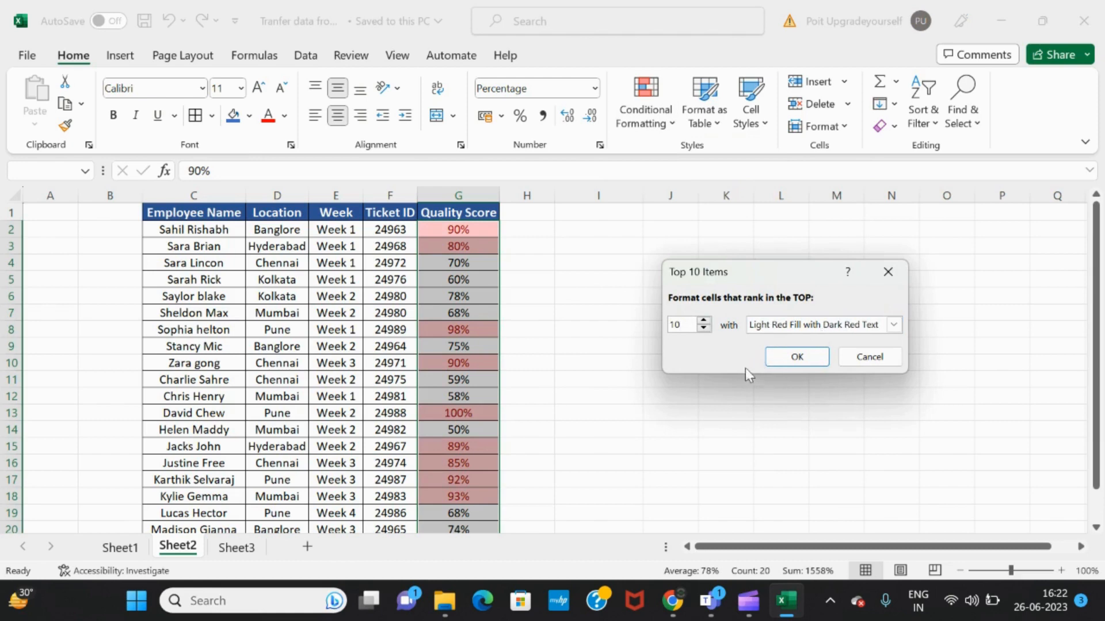
click(797, 356)
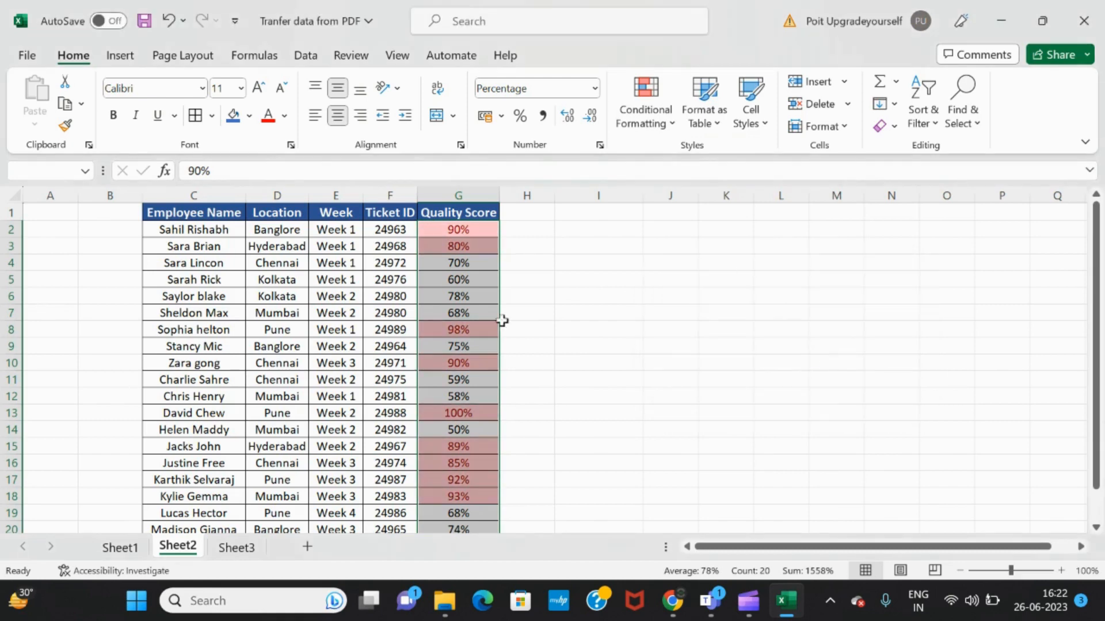
Look through the Quality Score column to examine which scores are highlighted.
scroll(451, 428, down, 3)
scroll(451, 428, up, 1)
scroll(451, 428, down, 1)
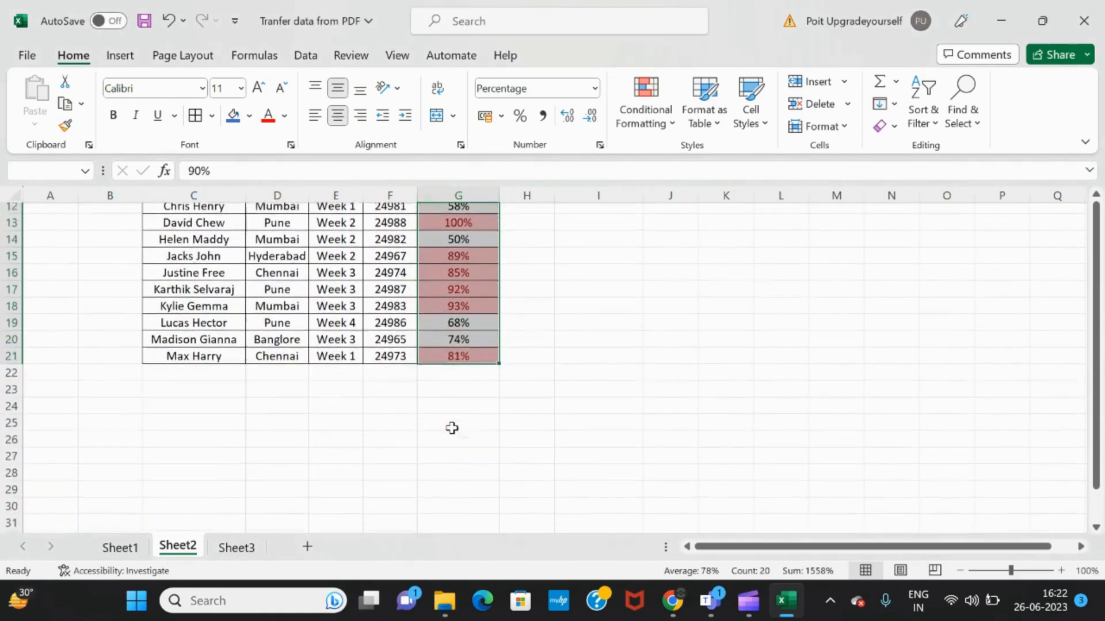
scroll(451, 428, up, 1)
scroll(451, 428, up, 3)
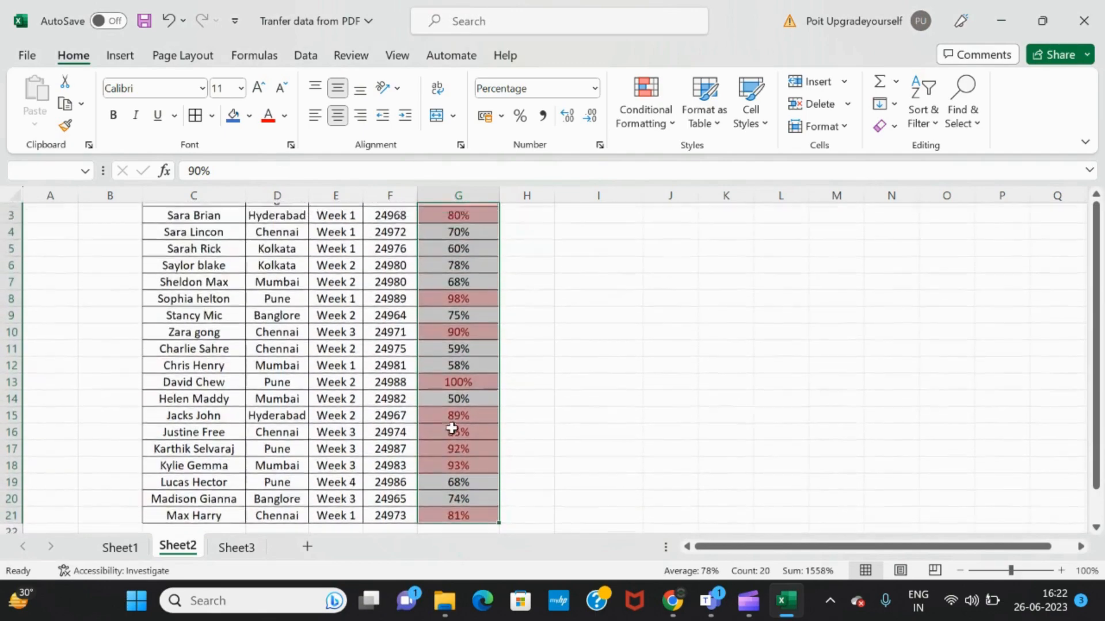
scroll(452, 428, down, 3)
scroll(452, 428, up, 3)
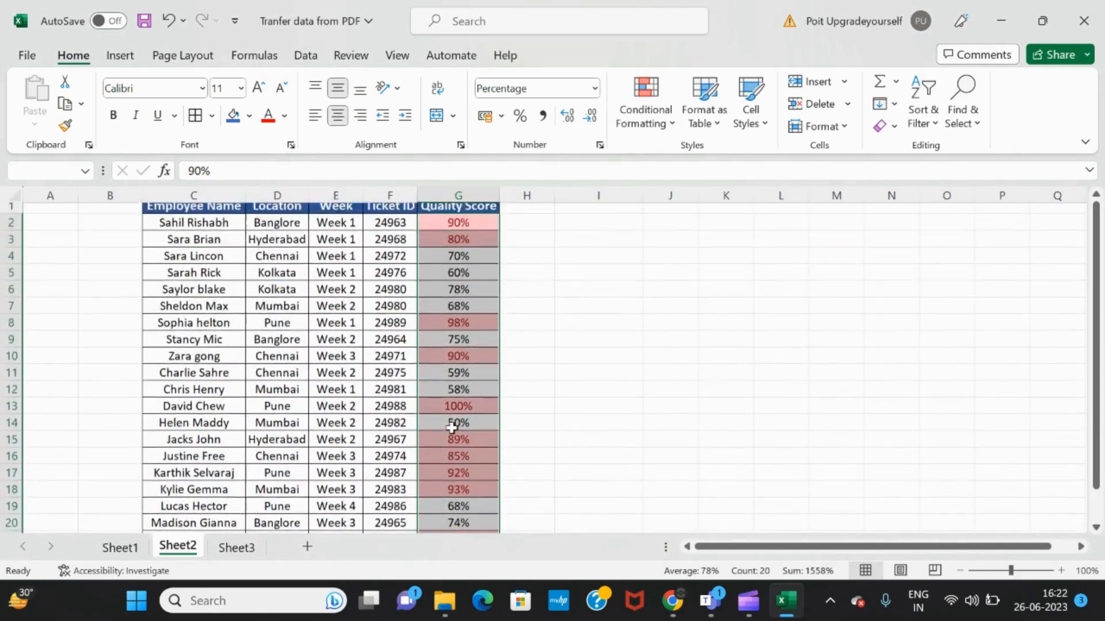
Highlight the bottom 10 items among the quality scores using Green Fill with Dark Green Text and review the column.
click(672, 126)
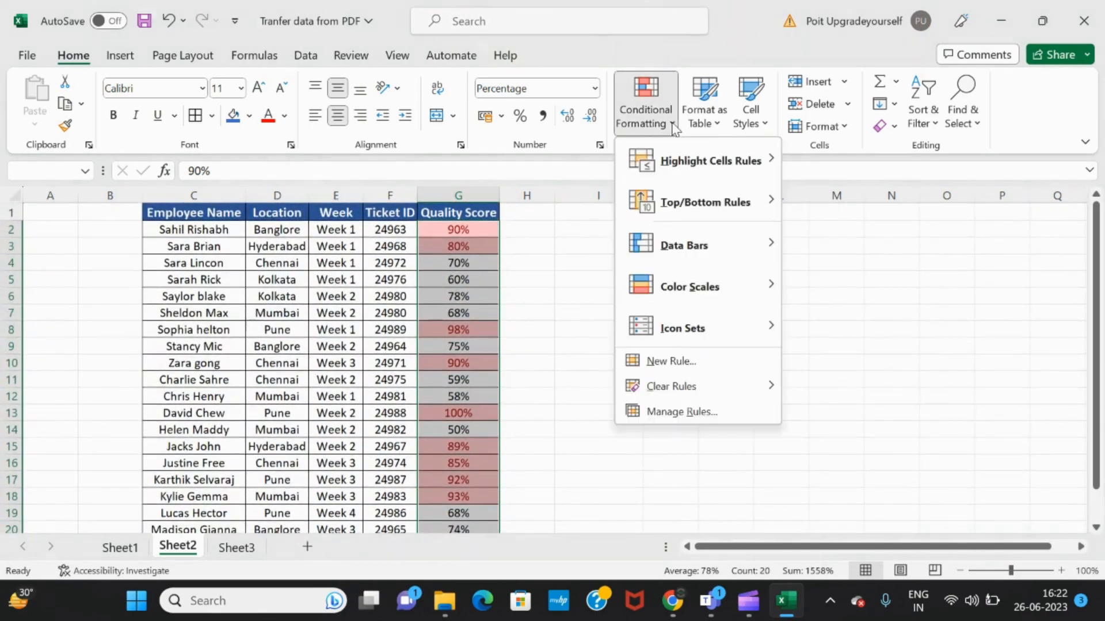
mouse_move(756, 203)
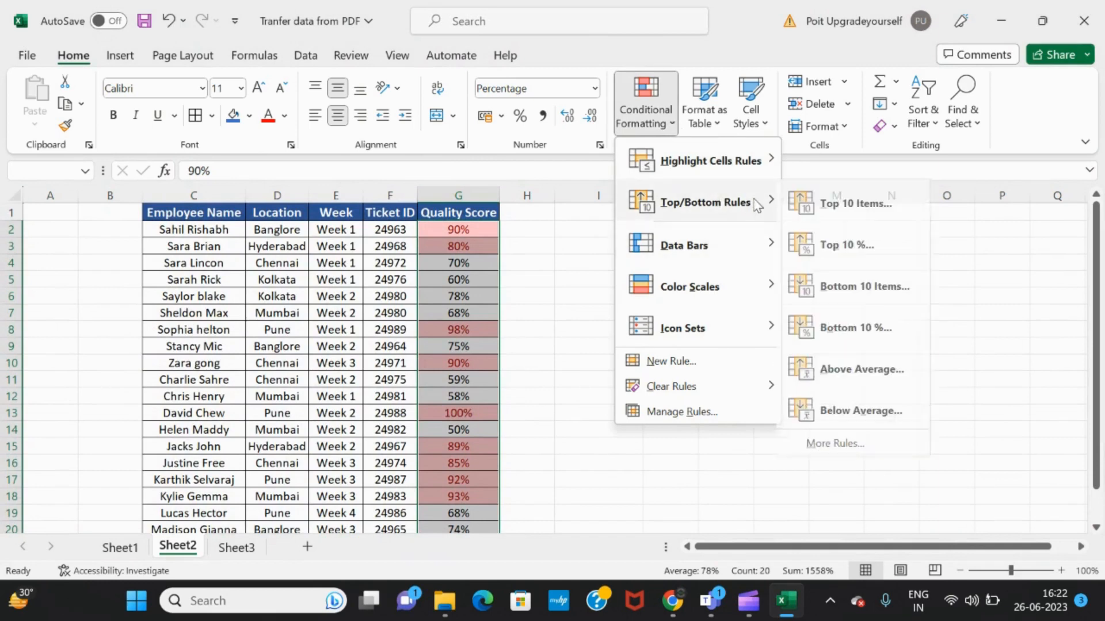
click(864, 287)
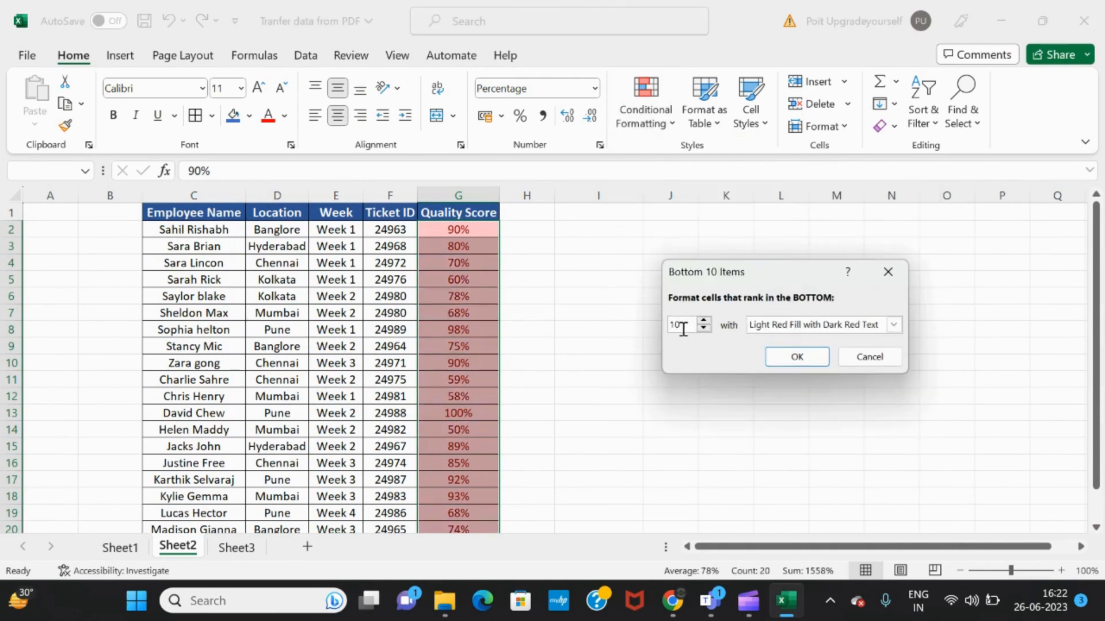
click(893, 325)
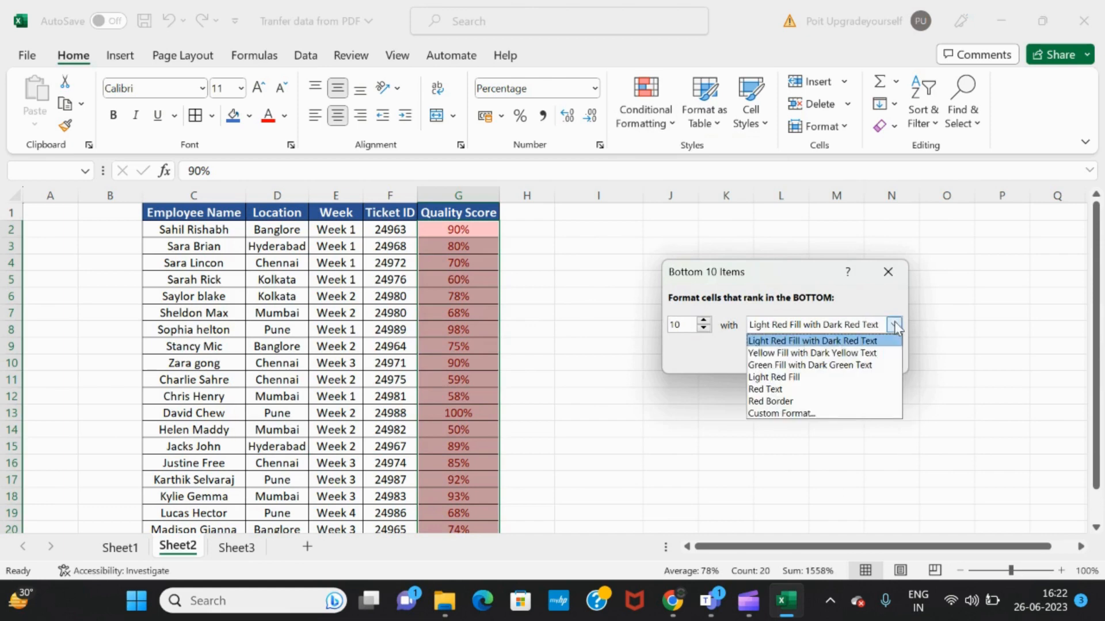
click(811, 366)
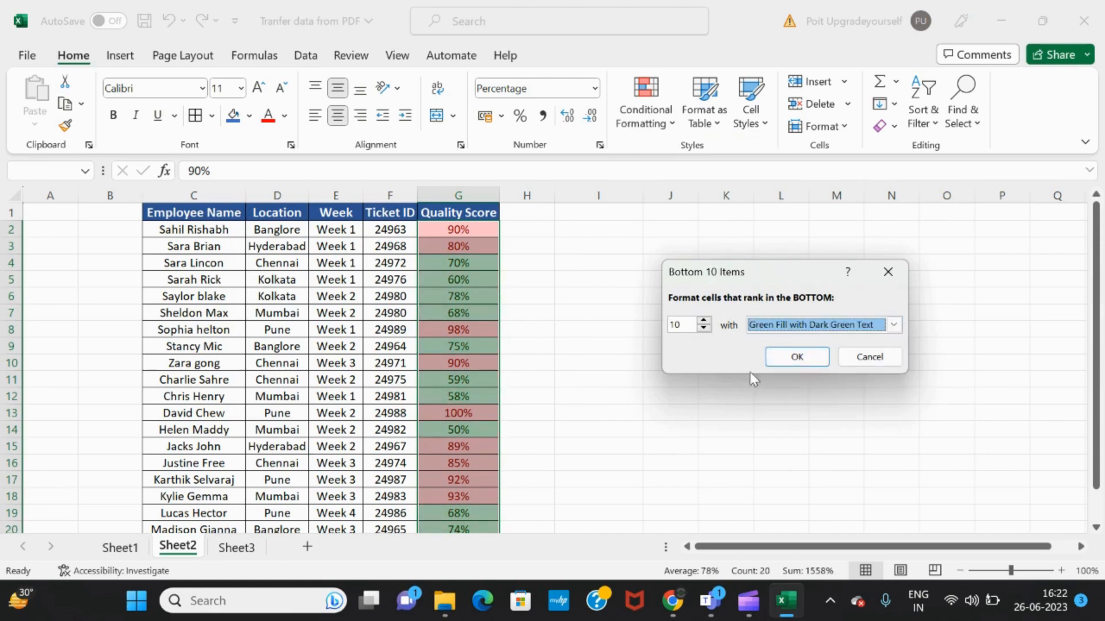
click(797, 355)
scroll(397, 407, down, 1)
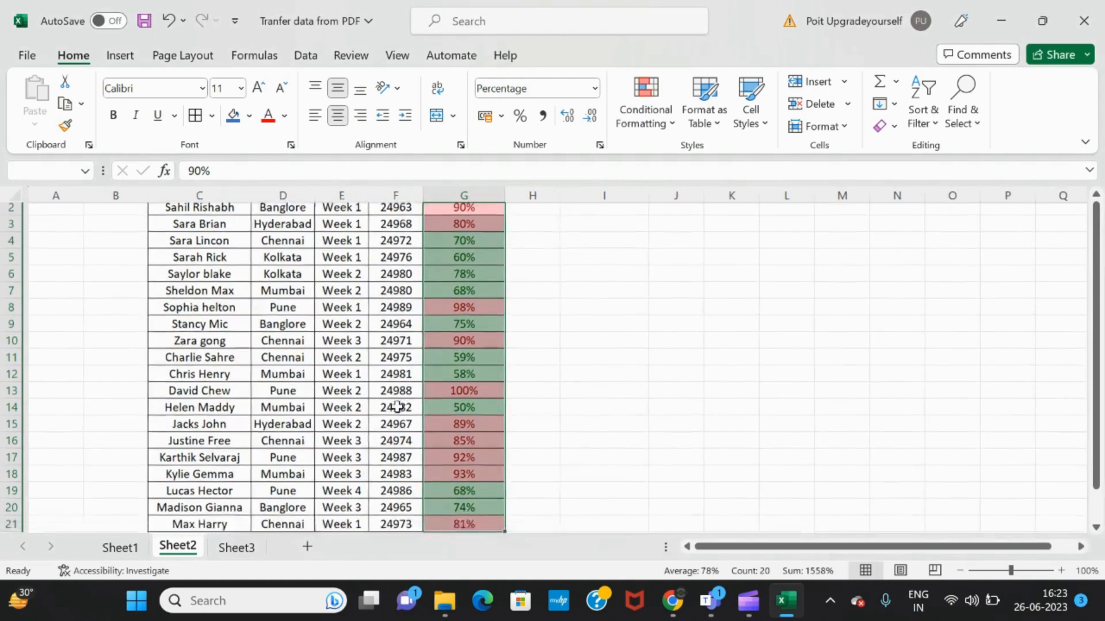
scroll(397, 406, down, 2)
scroll(397, 407, up, 3)
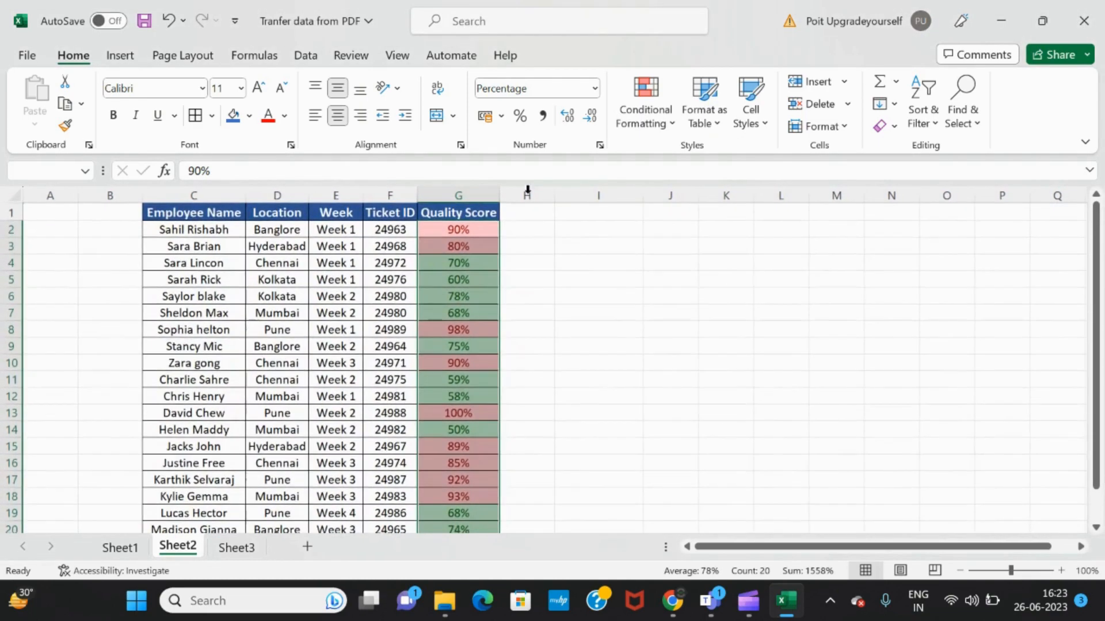
Clear the conditional formatting rules from the selected quality score cells.
click(646, 112)
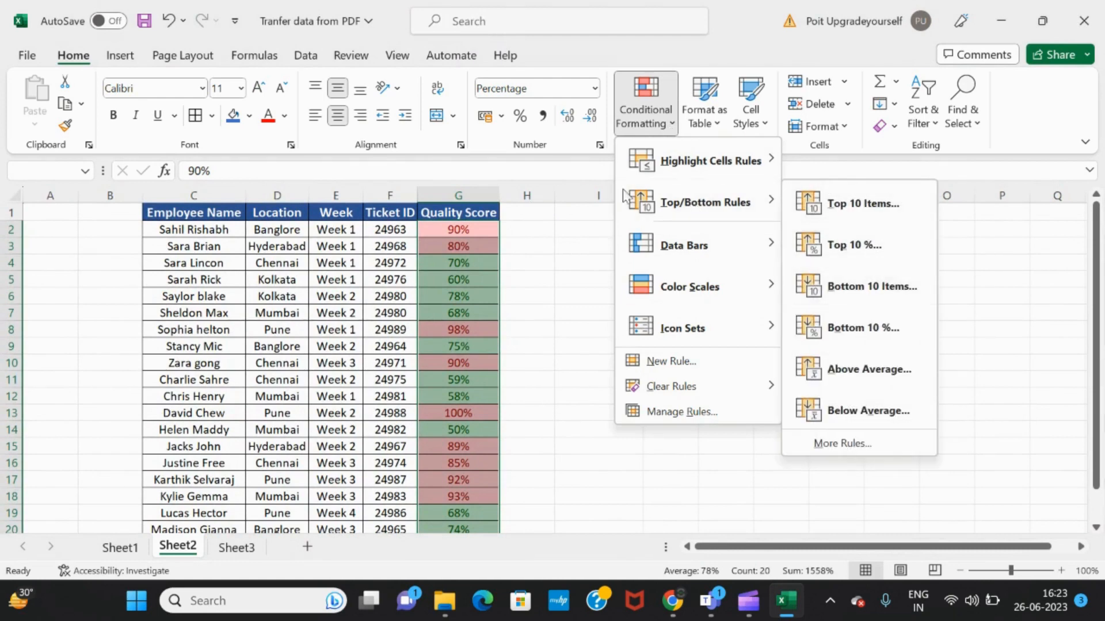
mouse_move(687, 386)
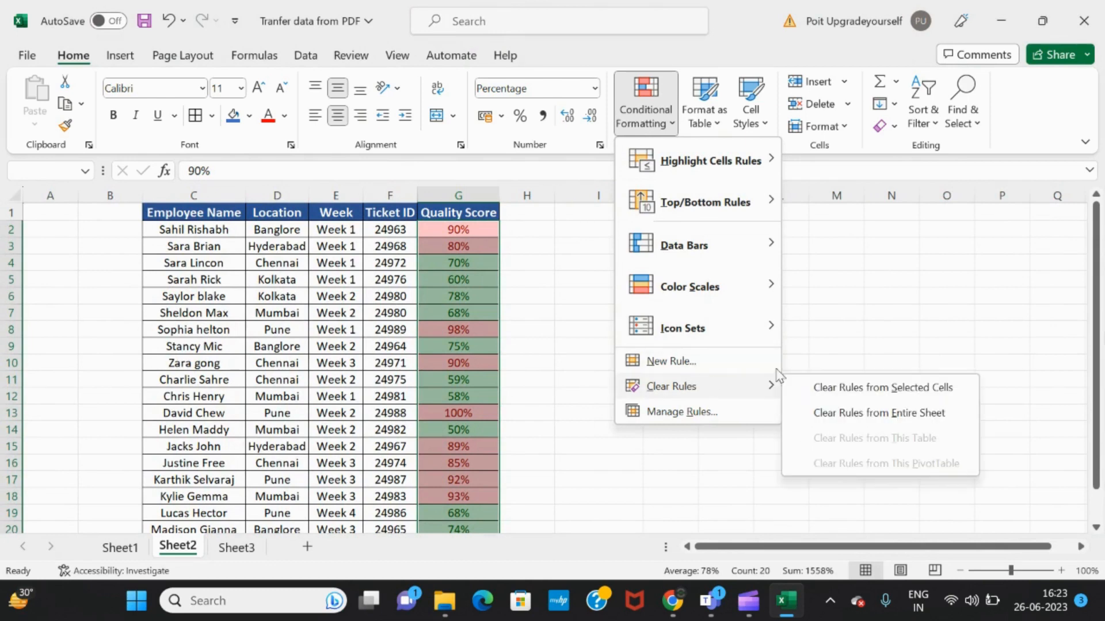
click(858, 390)
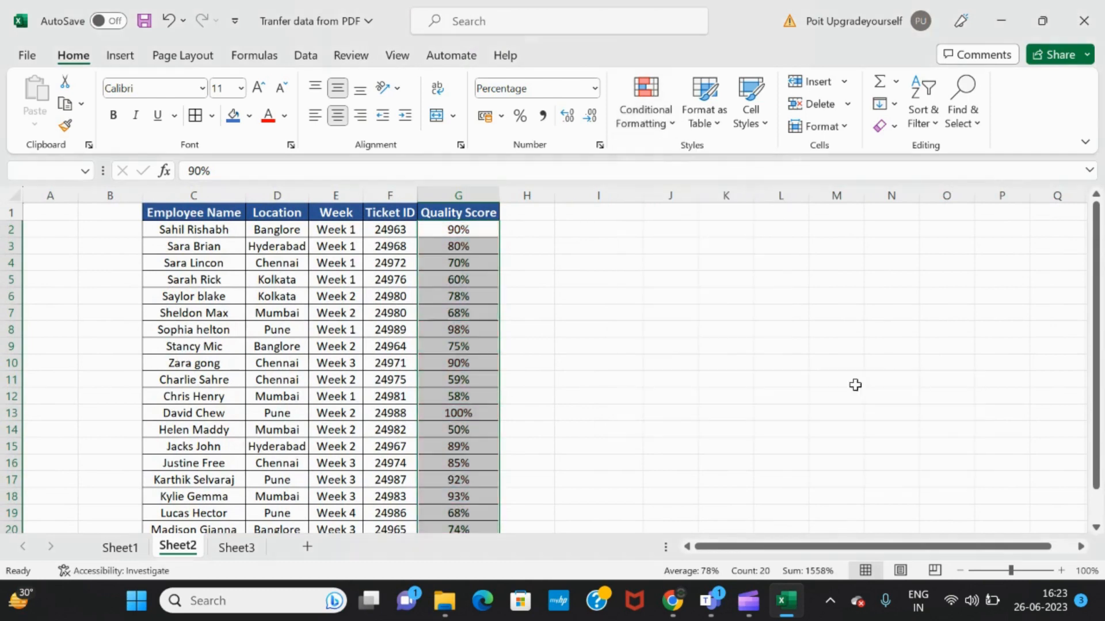
click(674, 124)
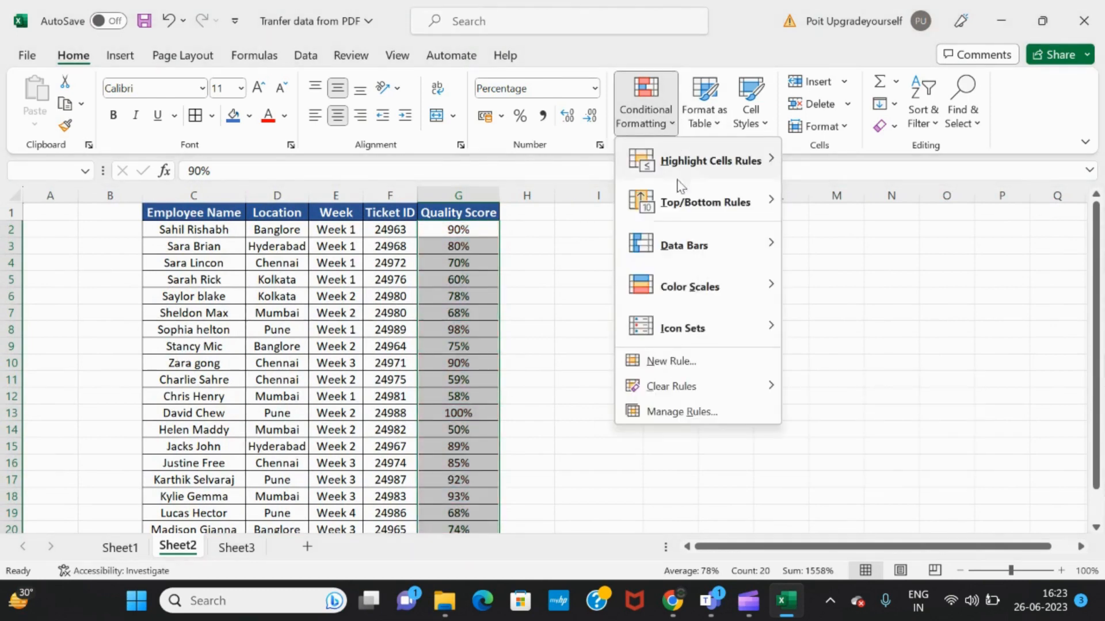
mouse_move(778, 204)
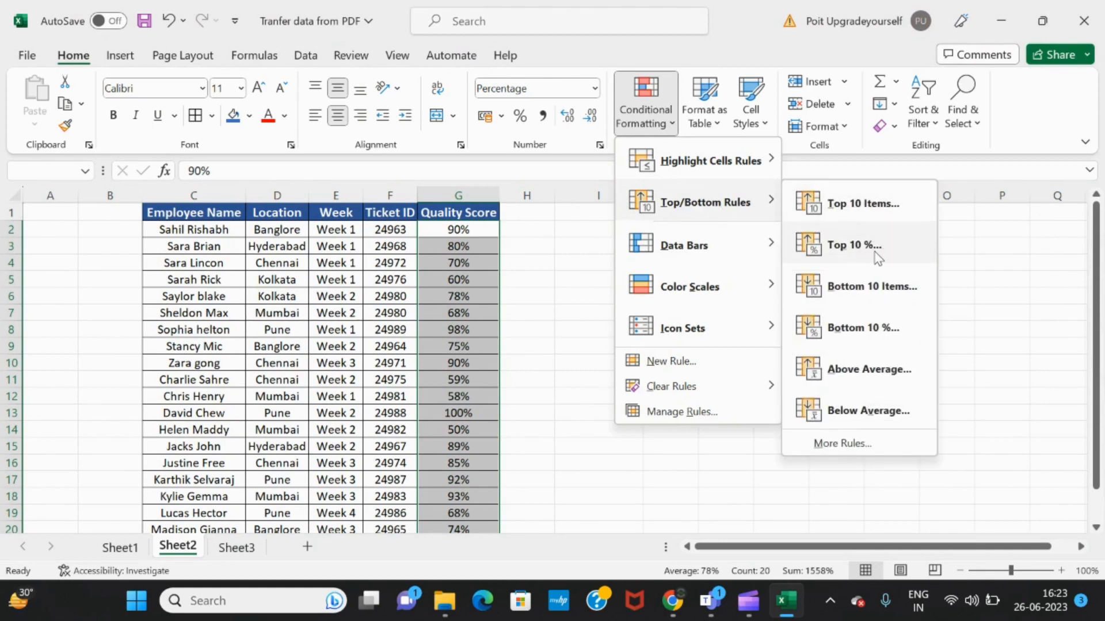
key(Escape)
key(Escape)
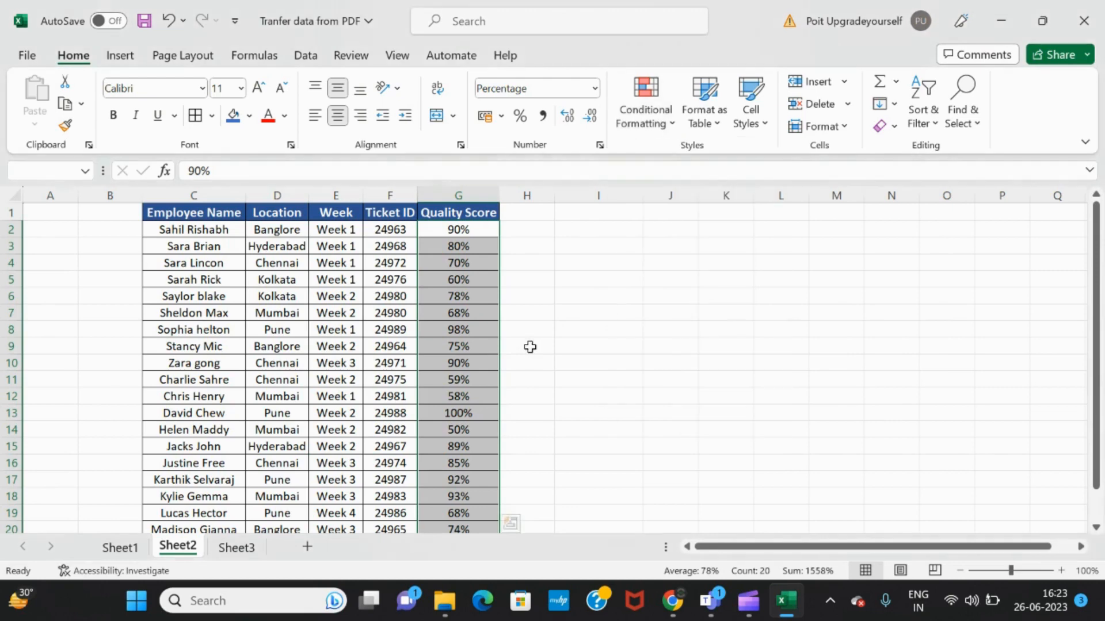
scroll(461, 441, down, 2)
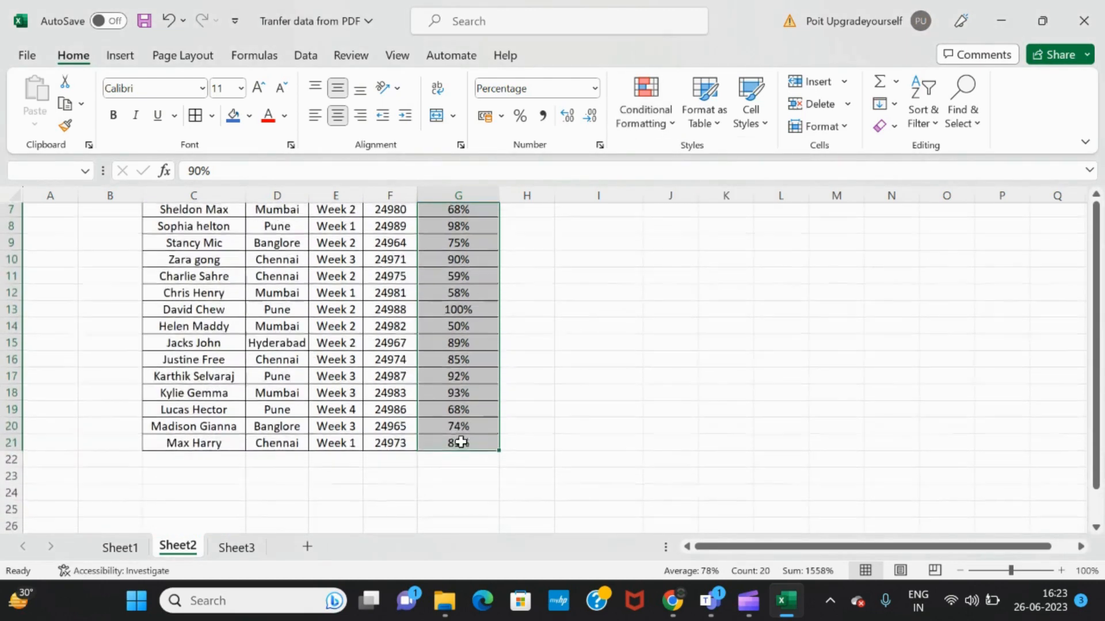
scroll(461, 442, up, 2)
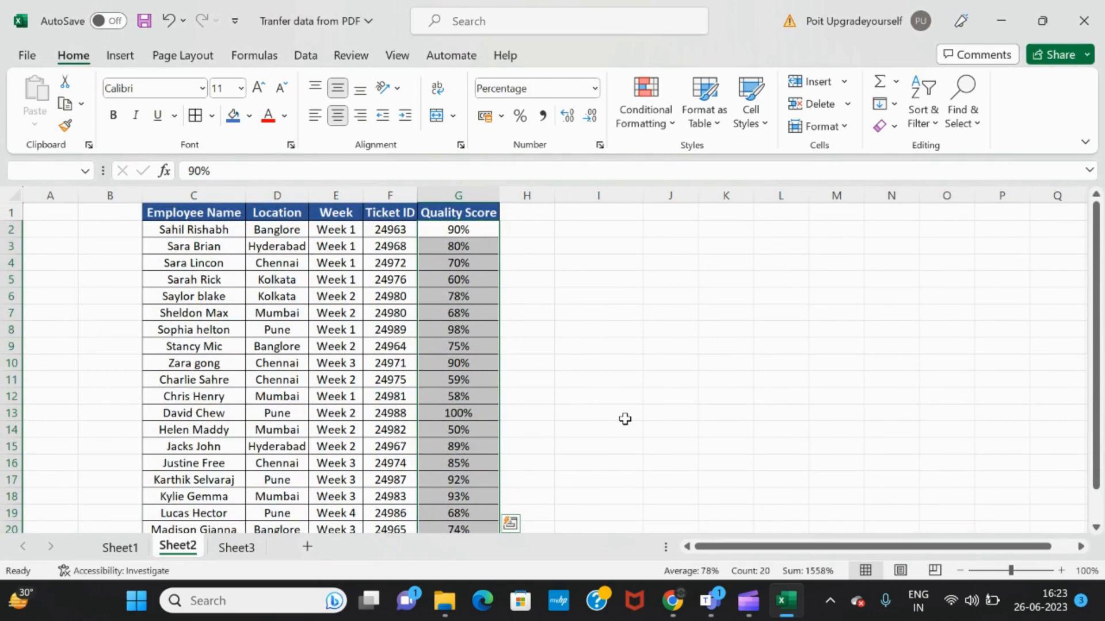
click(661, 128)
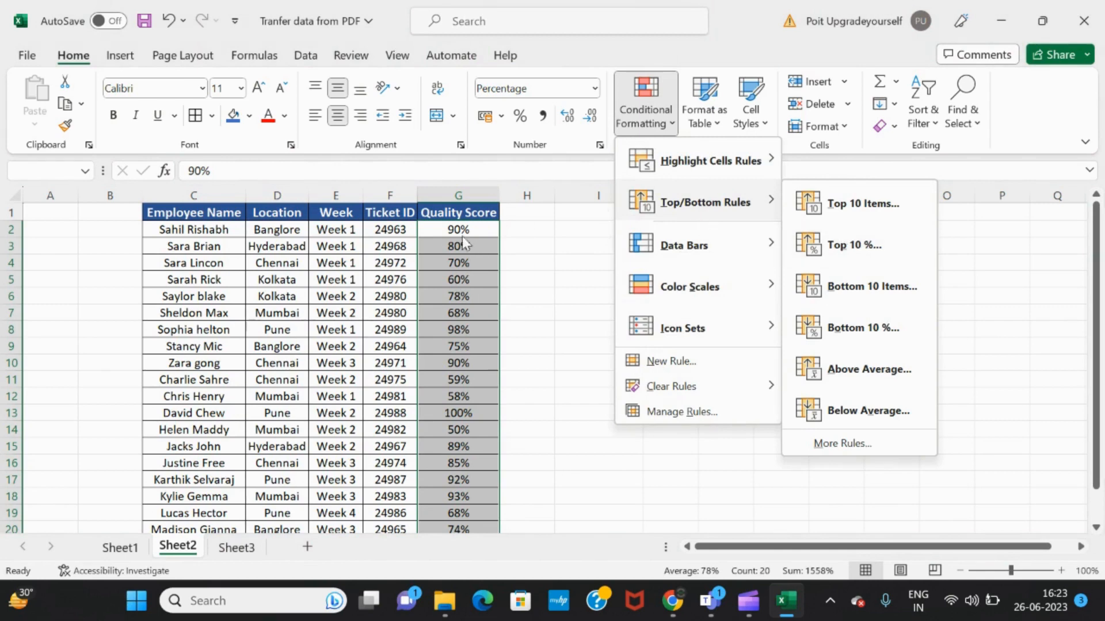
click(457, 382)
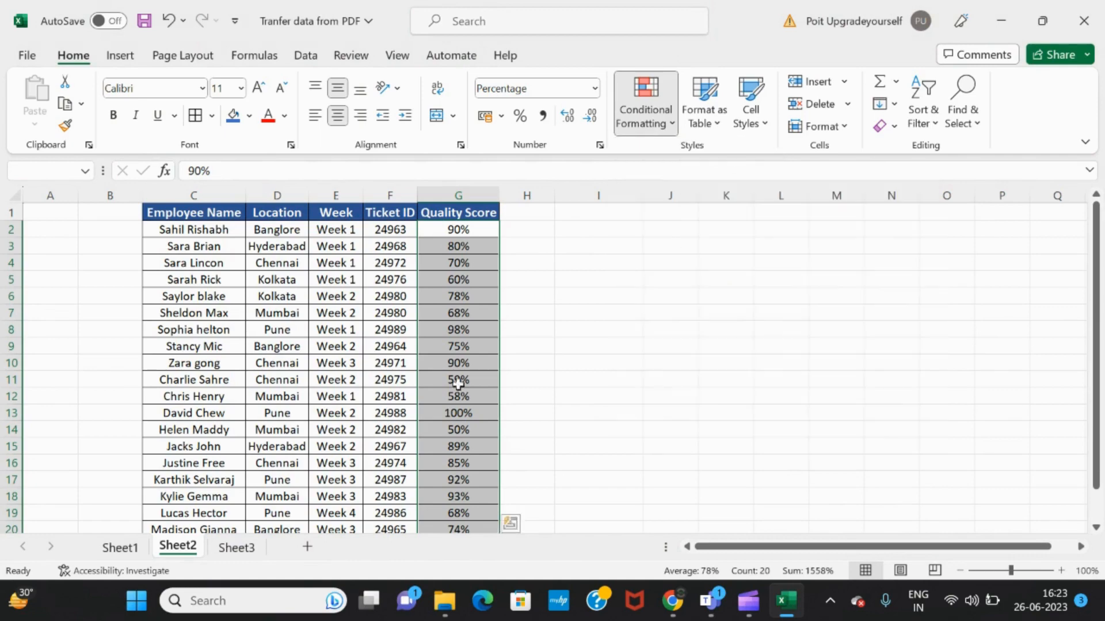
scroll(457, 384, down, 3)
scroll(457, 384, up, 4)
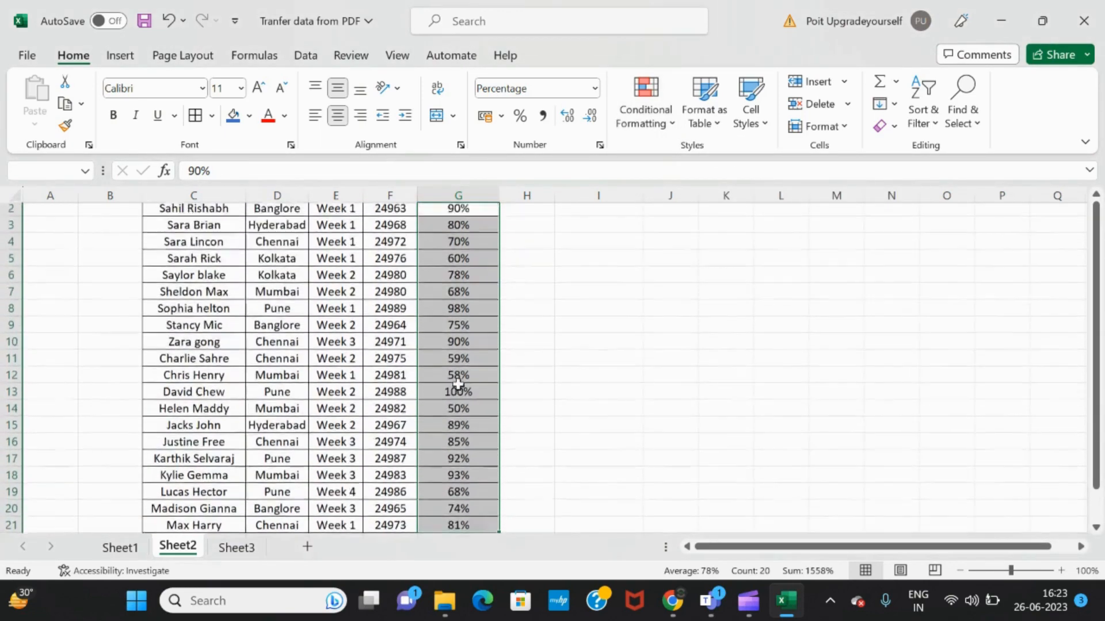
Highlight the top 10% of the quality scores using Light Red Fill with Dark Red Text and deselect the range.
click(670, 120)
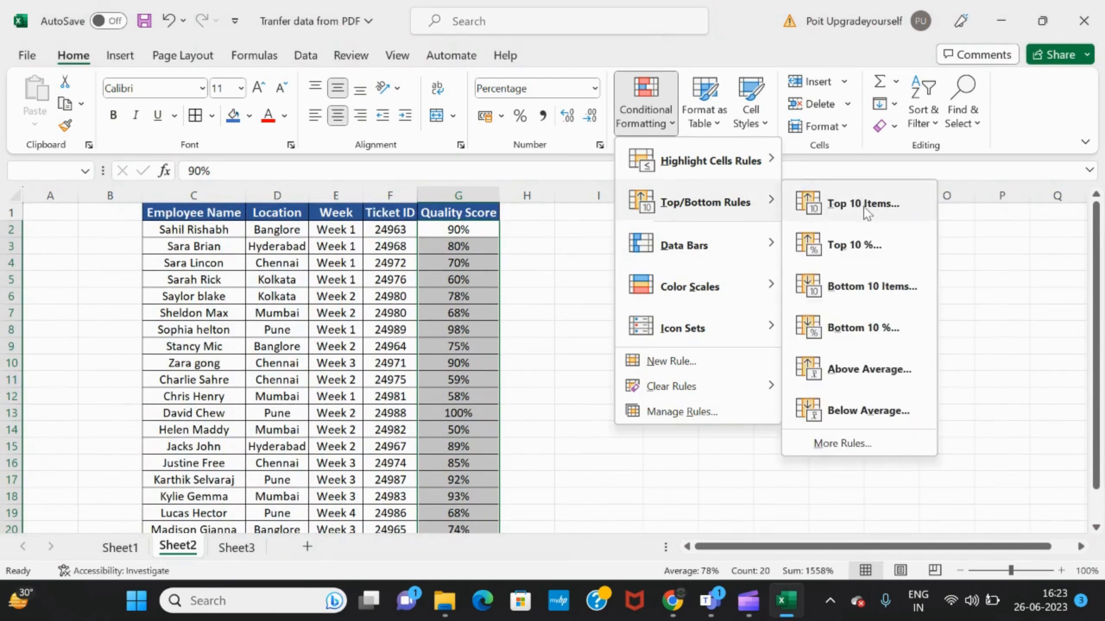
click(878, 255)
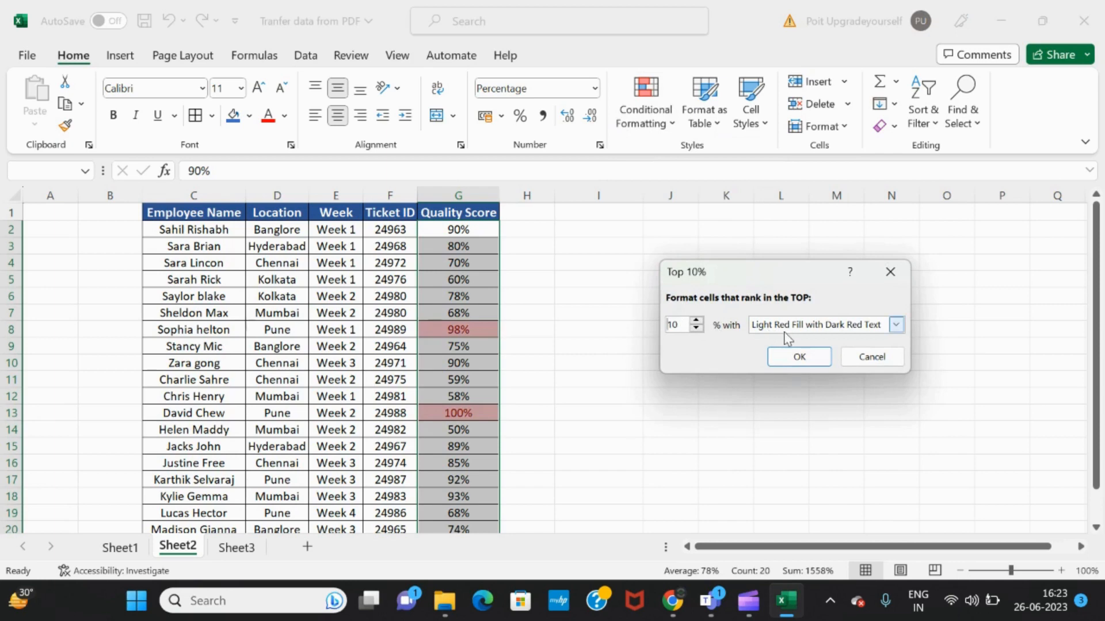
click(801, 357)
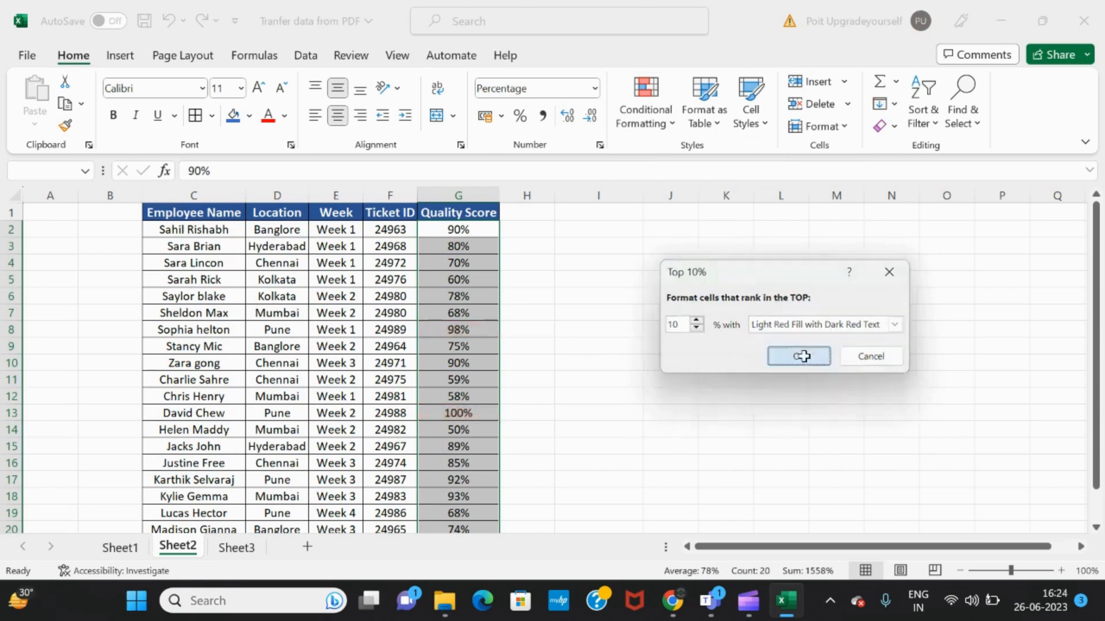
scroll(457, 383, down, 3)
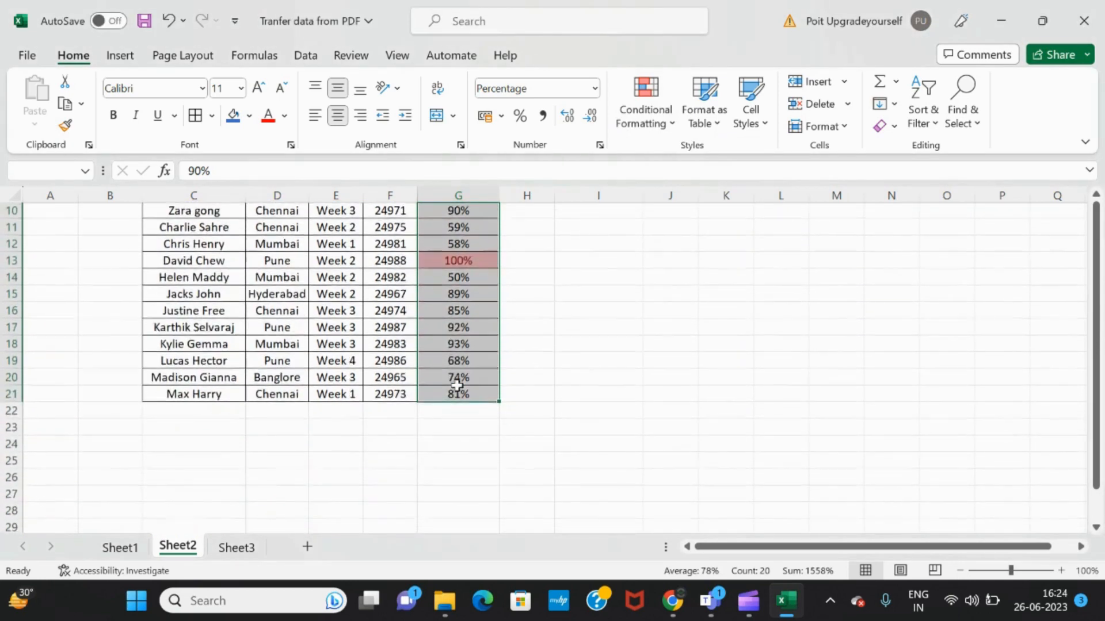
scroll(458, 386, up, 1)
scroll(457, 387, up, 2)
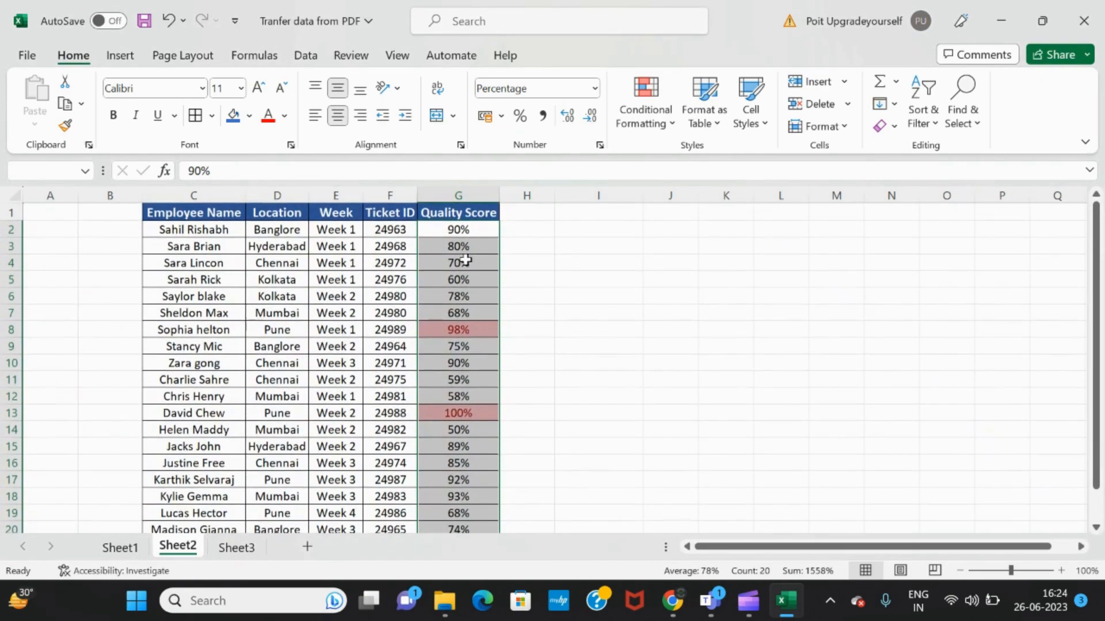
click(465, 260)
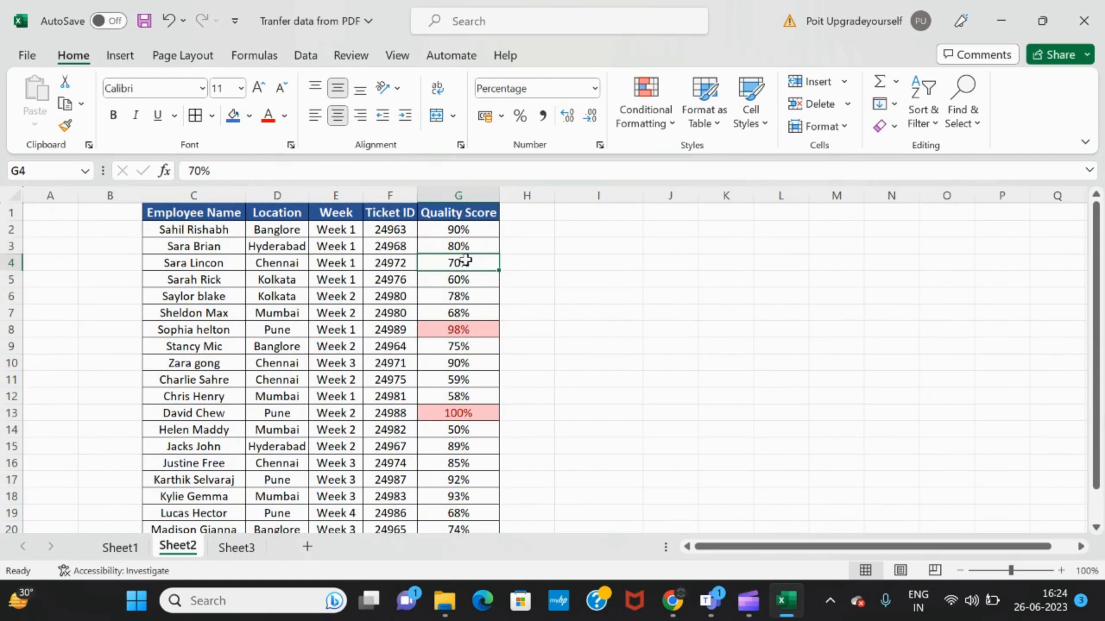
Change the quality score in cell G4 to 100% and review the highlighting down the column.
text(1)
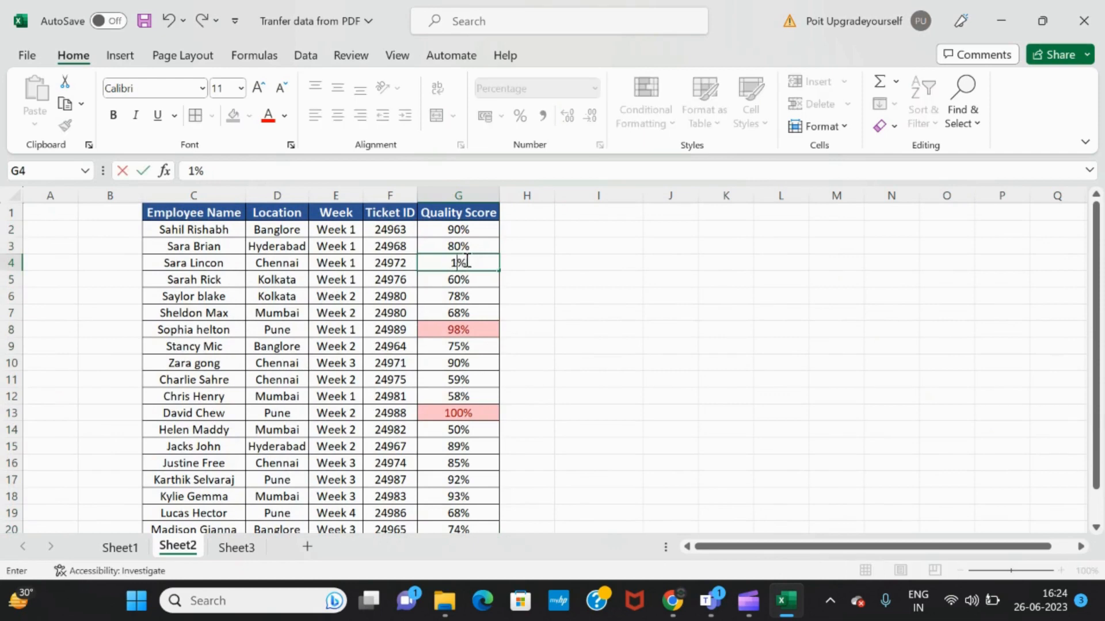
text(00)
key(Return)
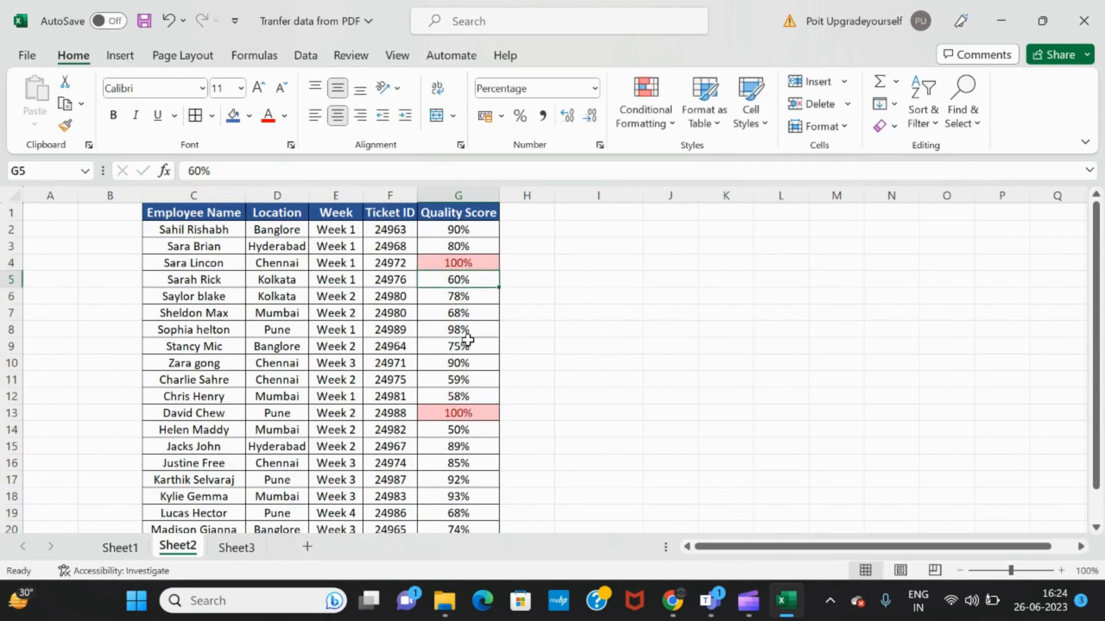
scroll(467, 339, down, 6)
scroll(468, 340, up, 6)
Highlight the bottom 10% of the quality scores in G2:G21 using Green Fill with Dark Green Text and review the column.
click(461, 230)
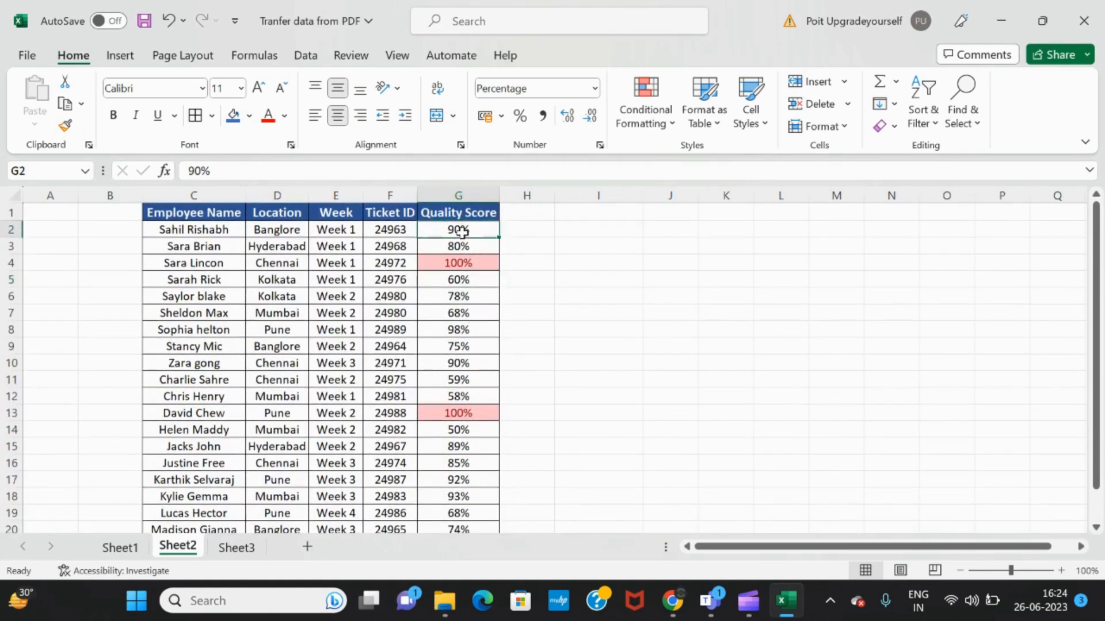
key(ctrl+shift+Down)
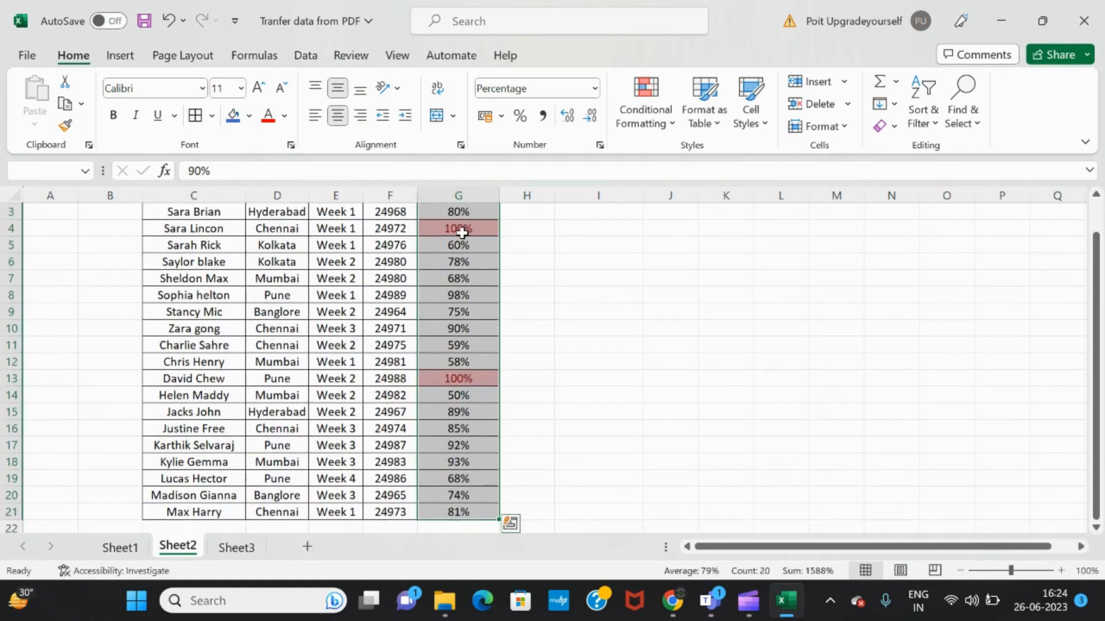
click(673, 124)
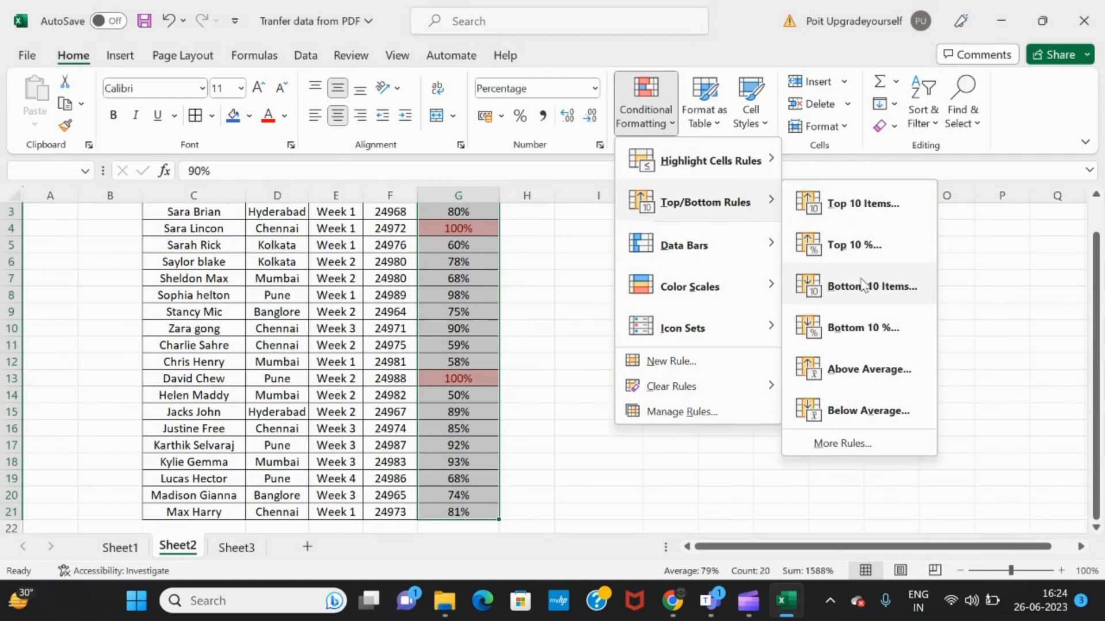
click(861, 329)
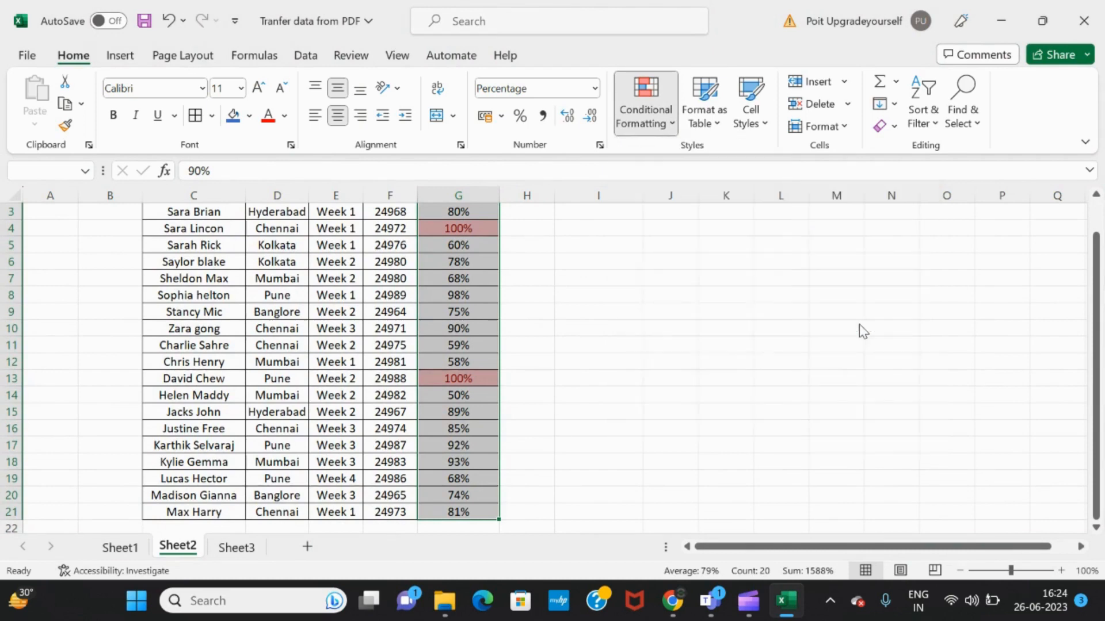
click(895, 325)
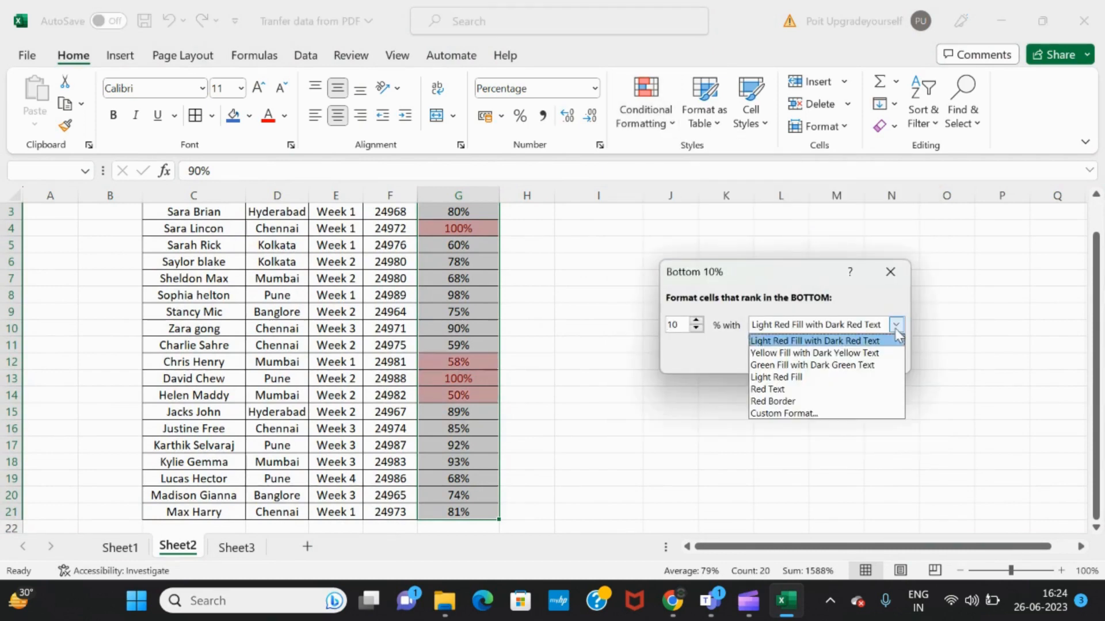
click(838, 364)
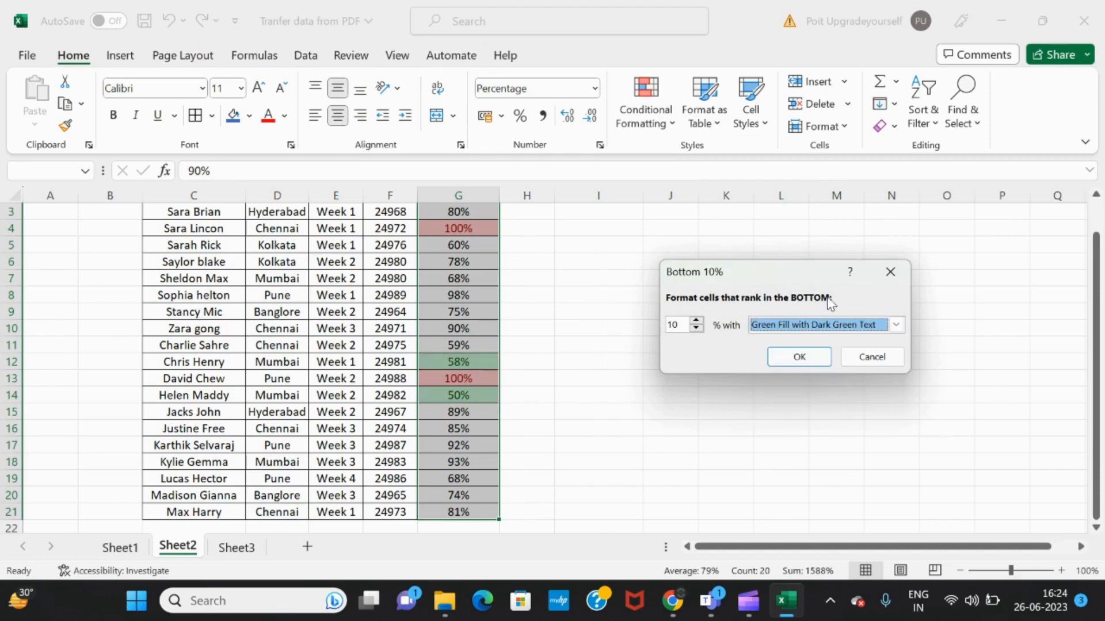
click(799, 354)
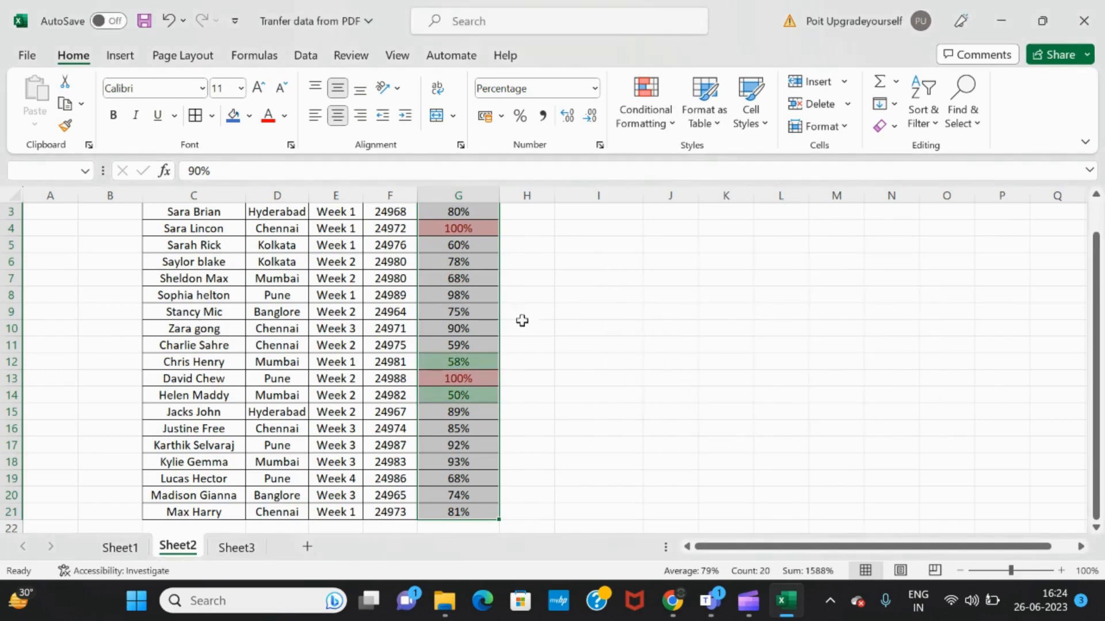
scroll(486, 402, down, 2)
scroll(483, 403, up, 1)
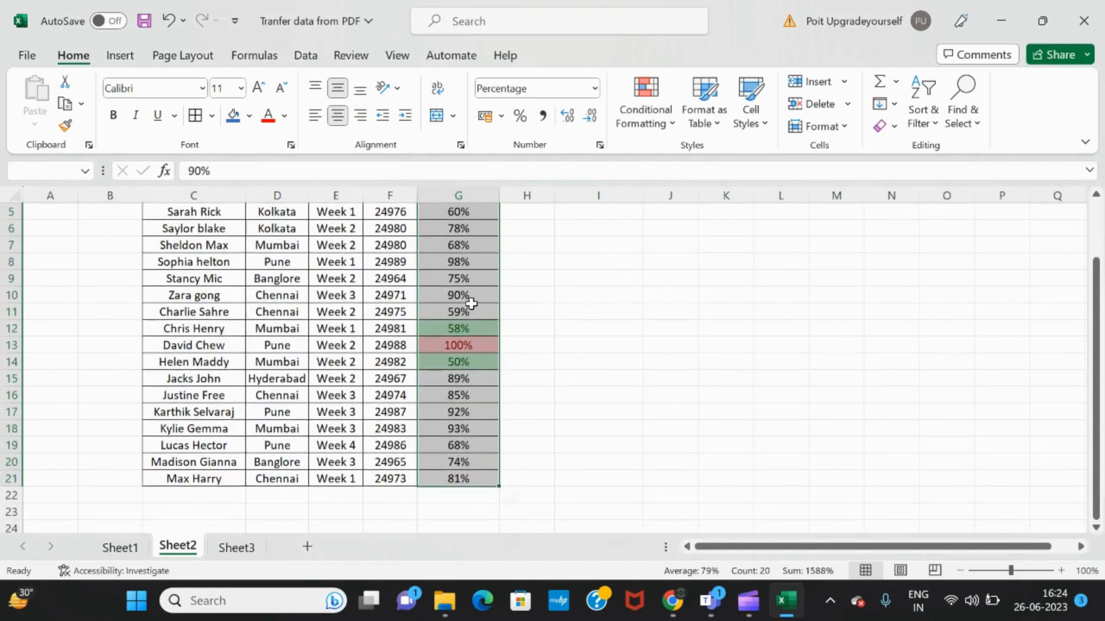
scroll(483, 322, up, 2)
scroll(484, 323, down, 3)
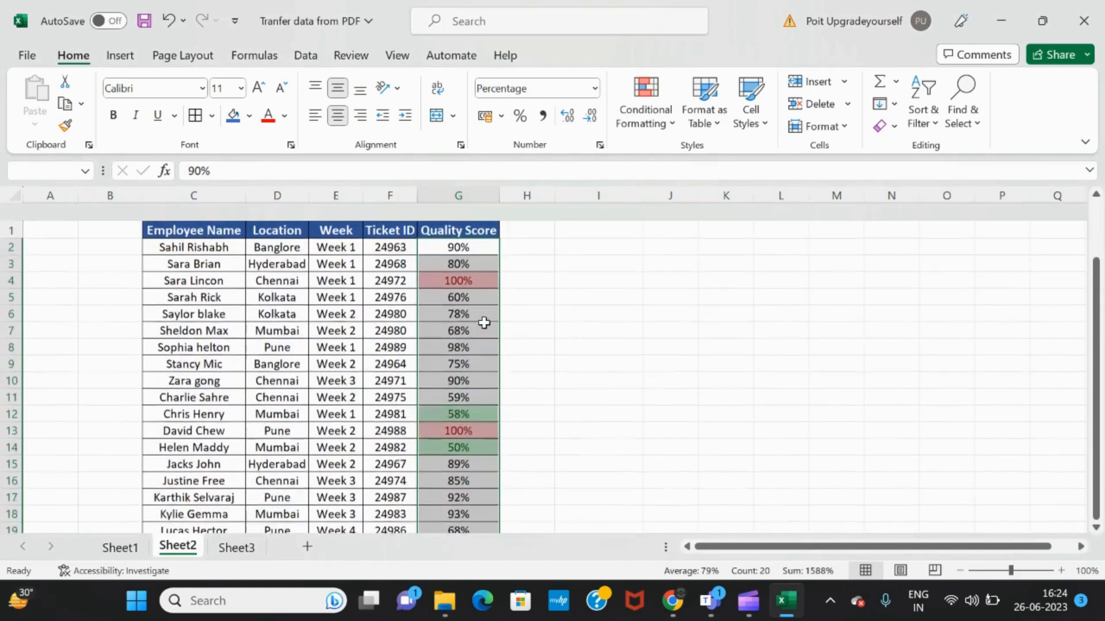
scroll(484, 323, up, 2)
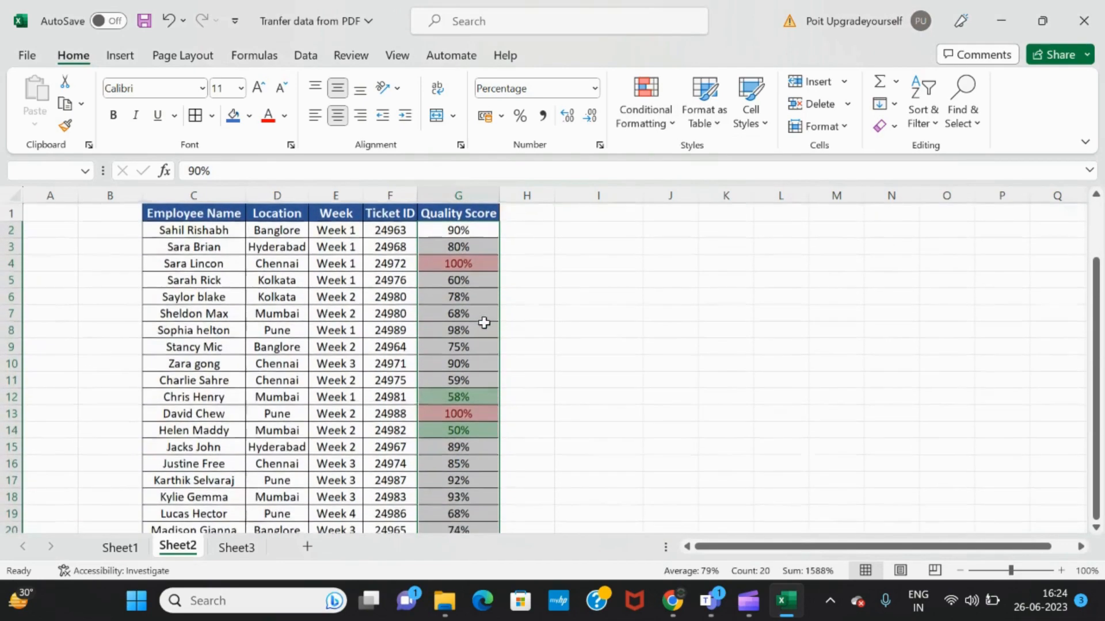
click(667, 112)
mouse_move(721, 202)
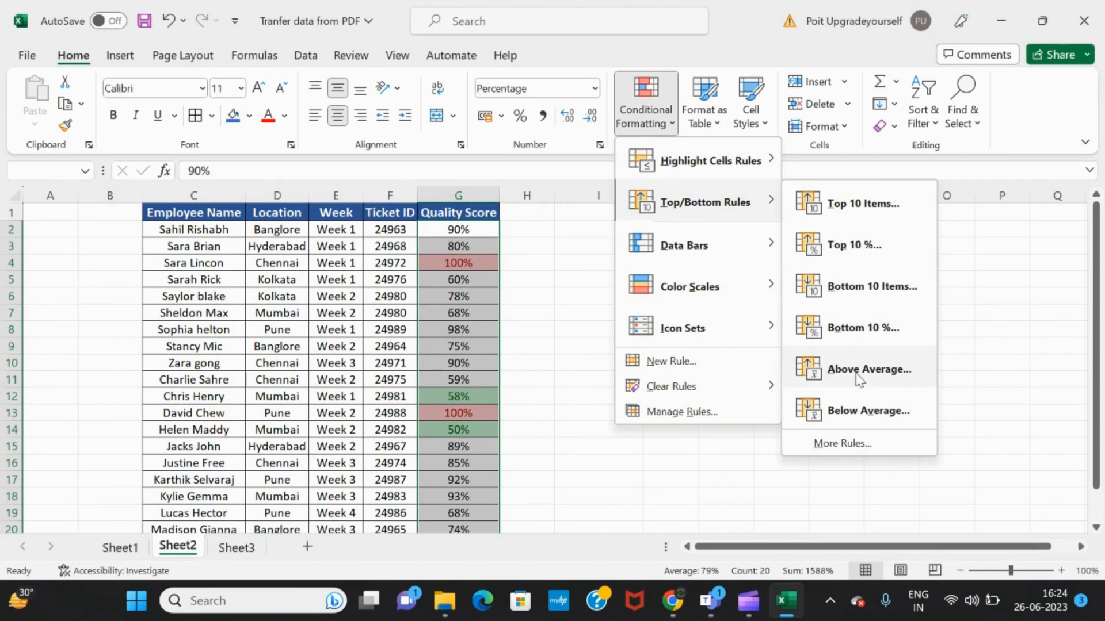
click(530, 320)
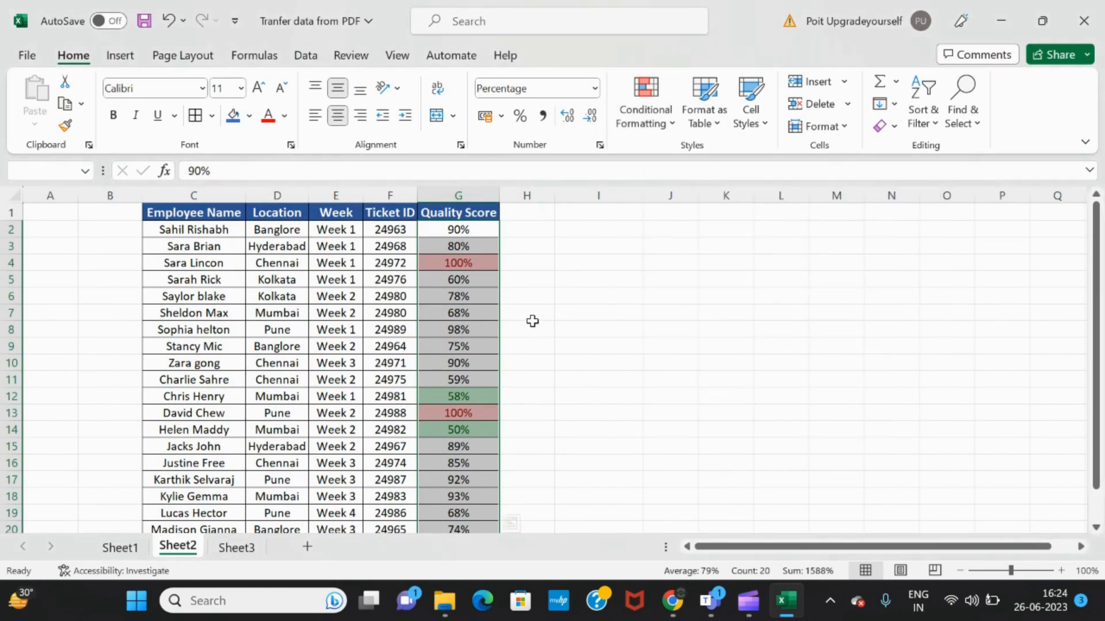
Select the quality scores in G2:G21 and examine their average against the individual values.
click(466, 237)
key(ctrl+shift+Down)
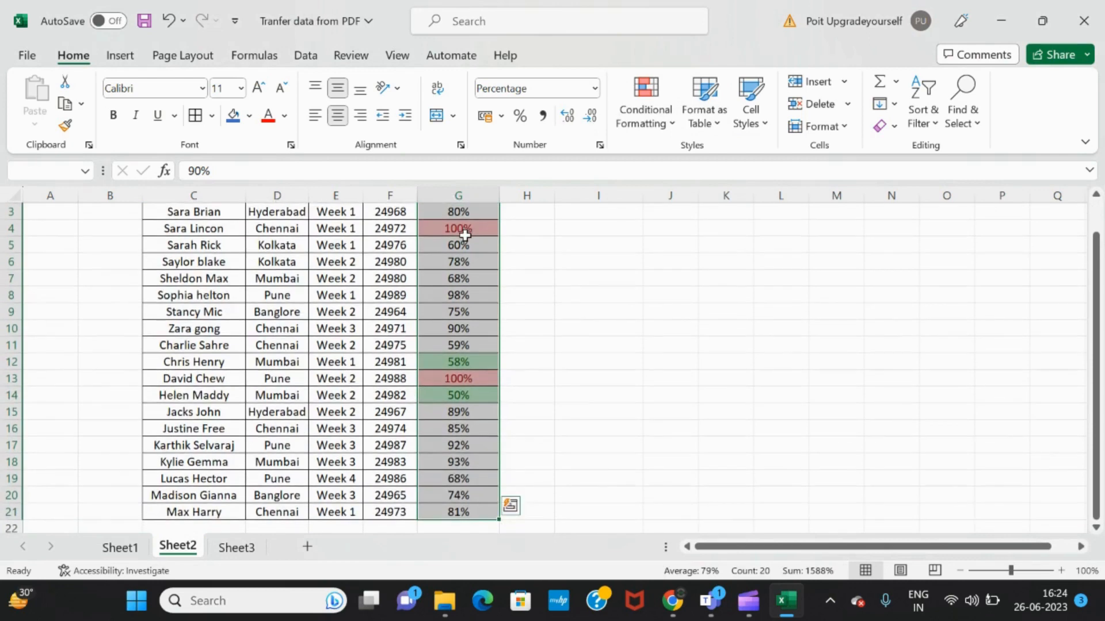
scroll(448, 380, down, 1)
scroll(448, 380, up, 2)
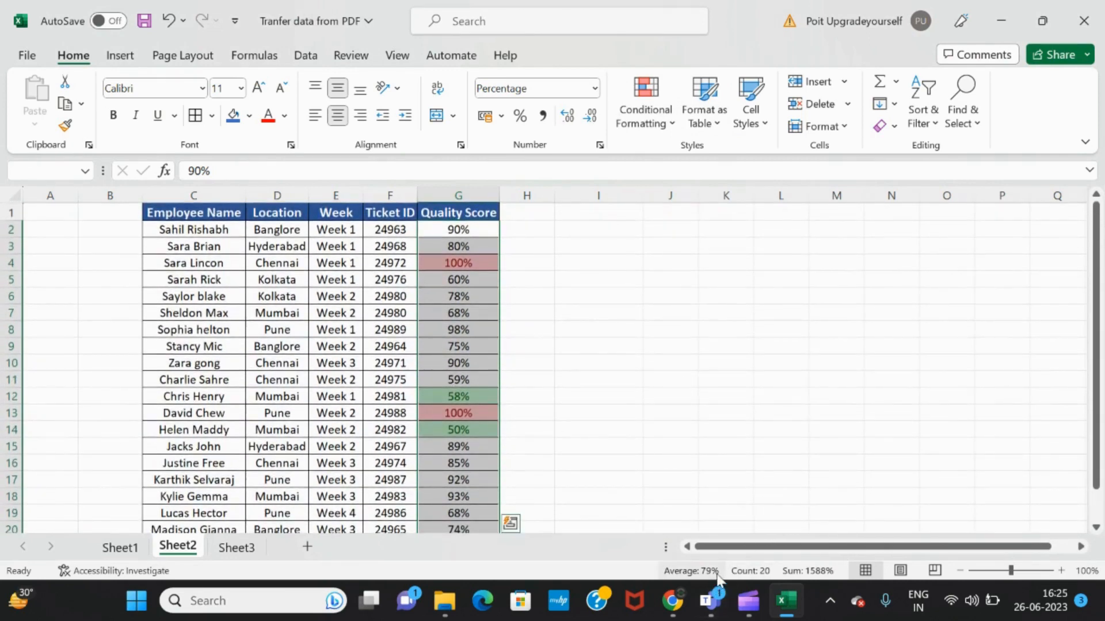
scroll(449, 366, down, 1)
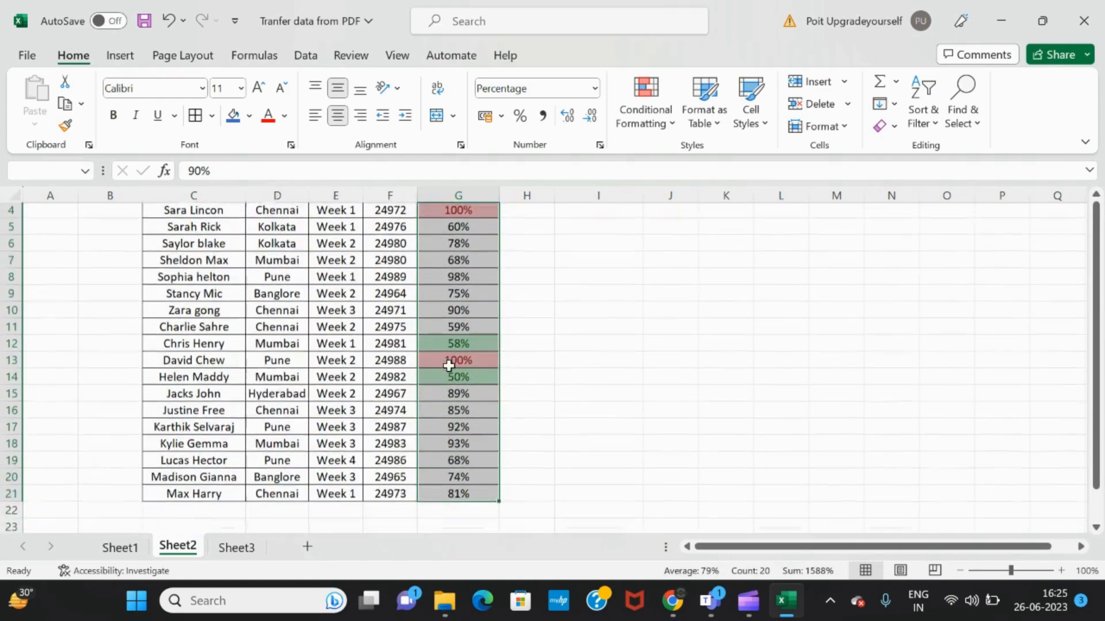
scroll(449, 366, down, 1)
scroll(449, 366, up, 2)
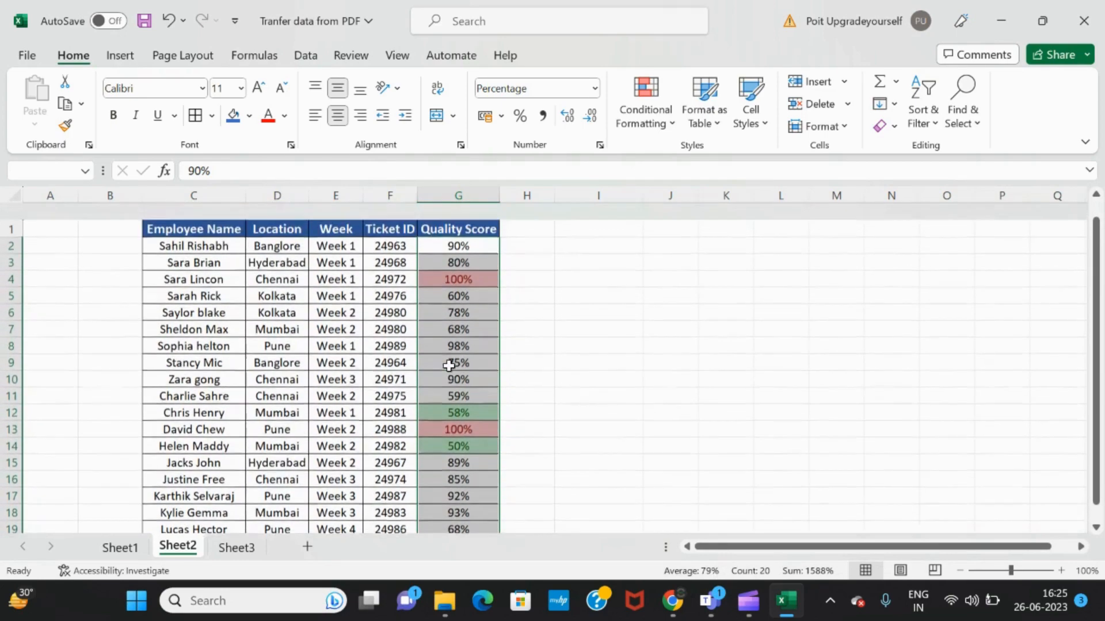
scroll(449, 366, down, 1)
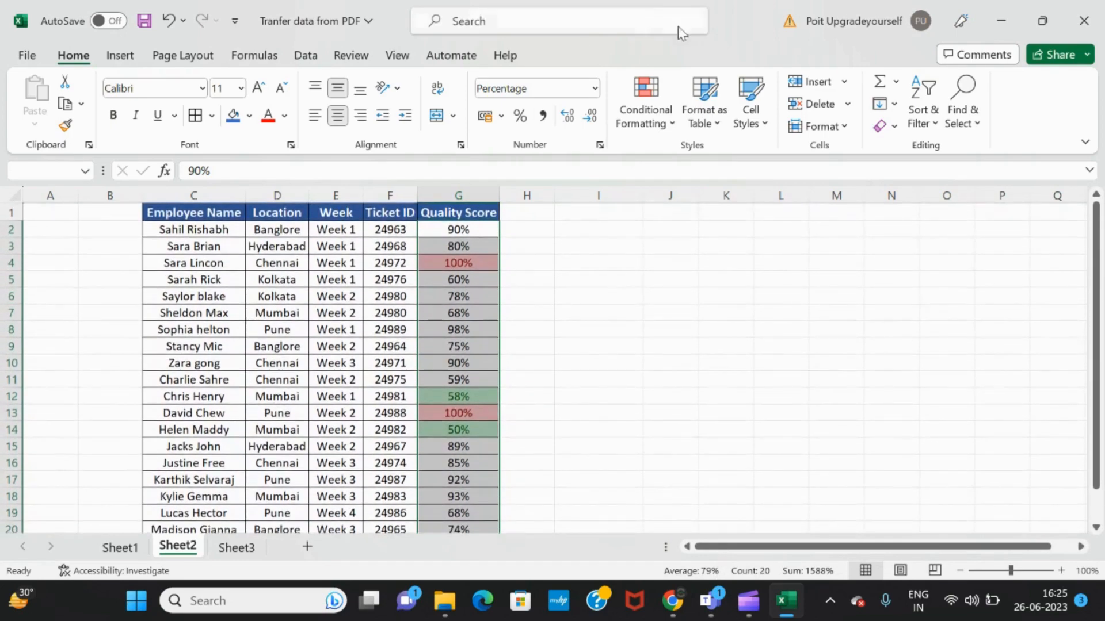
Clear the top and bottom 10% conditional formatting rules from the selected quality score cells.
click(674, 133)
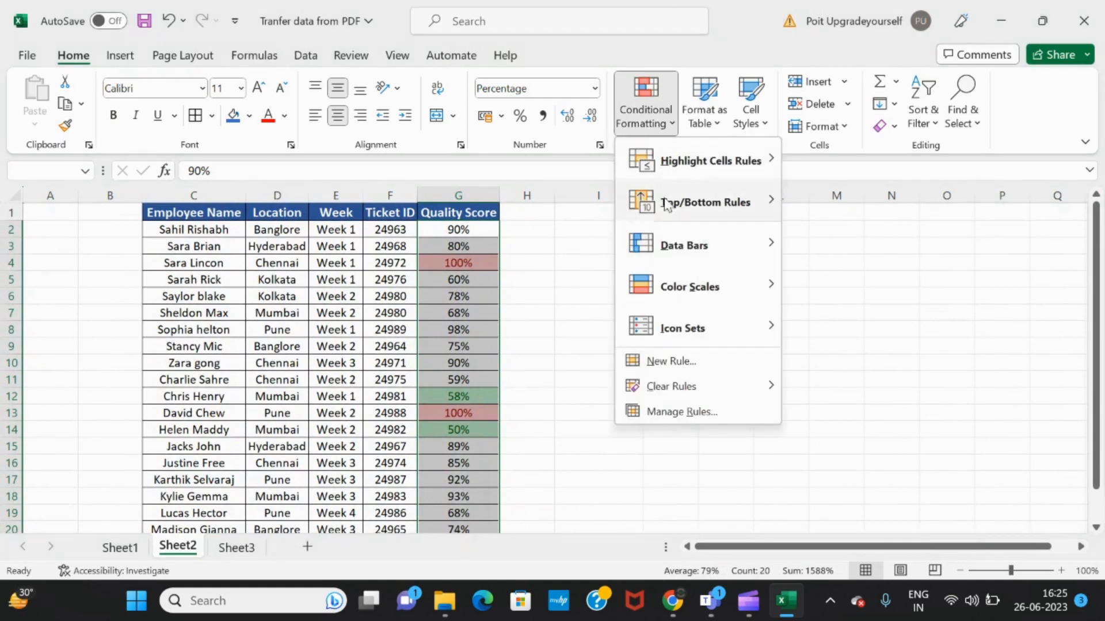
mouse_move(685, 332)
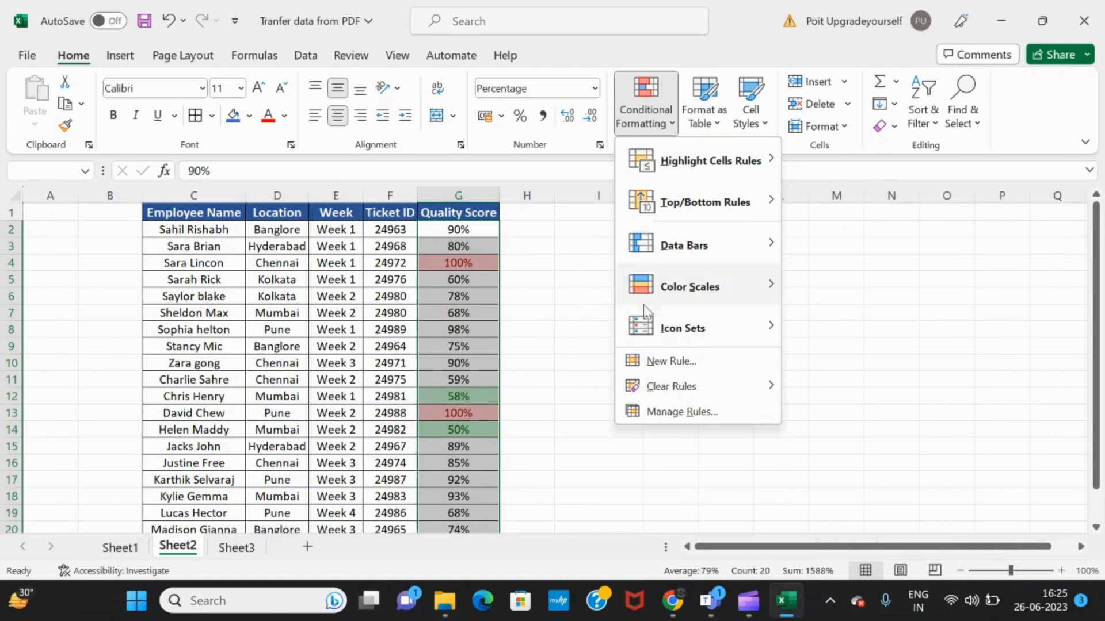
mouse_move(714, 394)
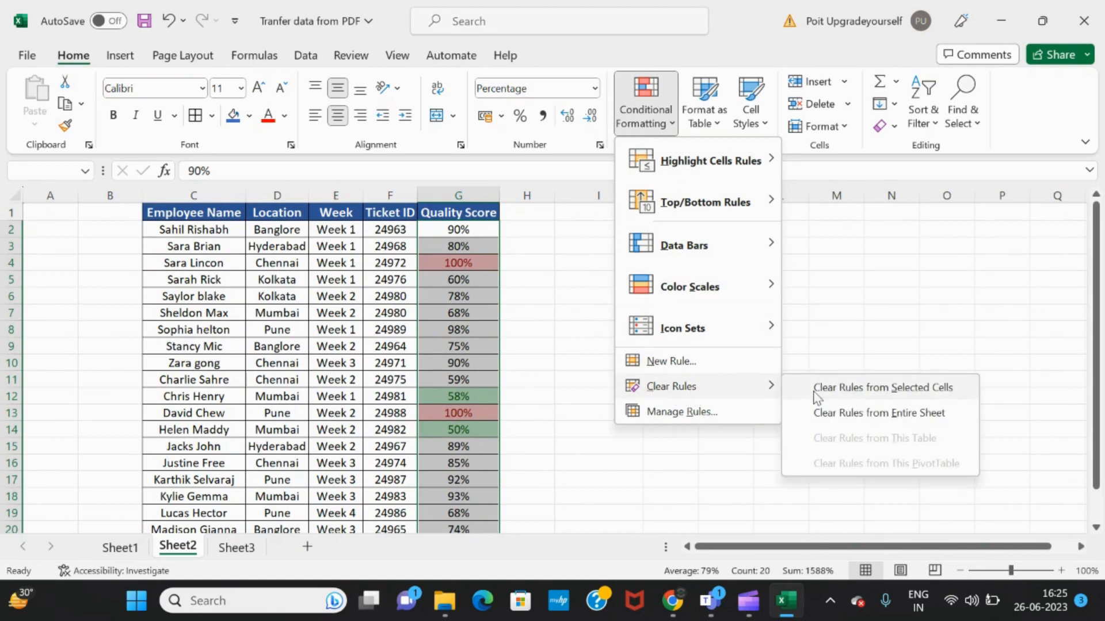
click(891, 395)
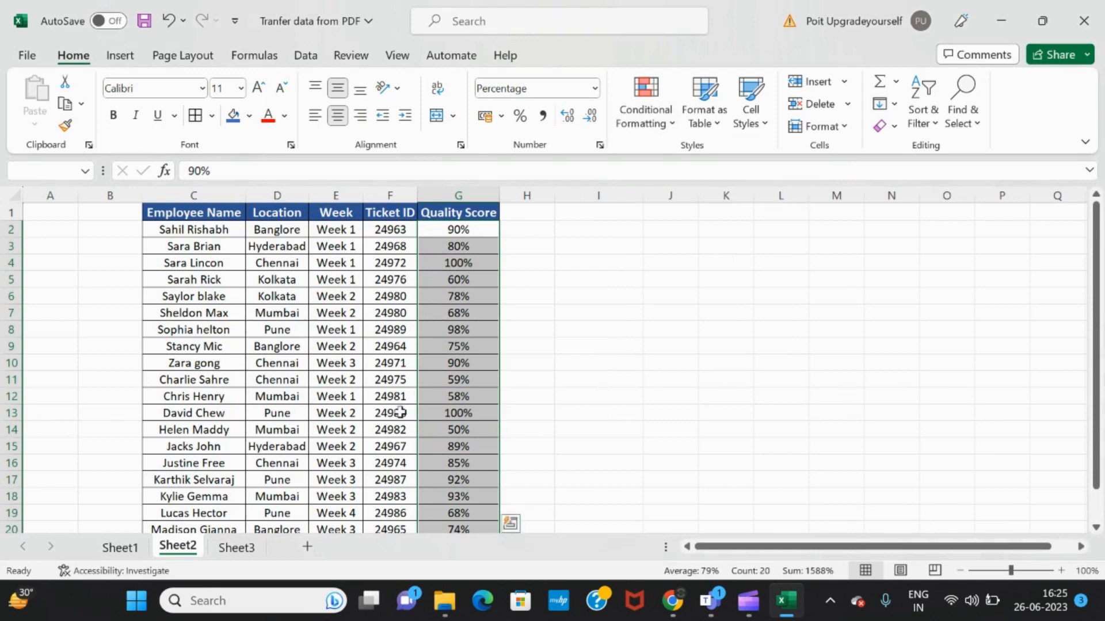
Highlight the above-average quality scores using Light Red Fill with Dark Red Text, deselect the range and review the column.
scroll(476, 419, down, 4)
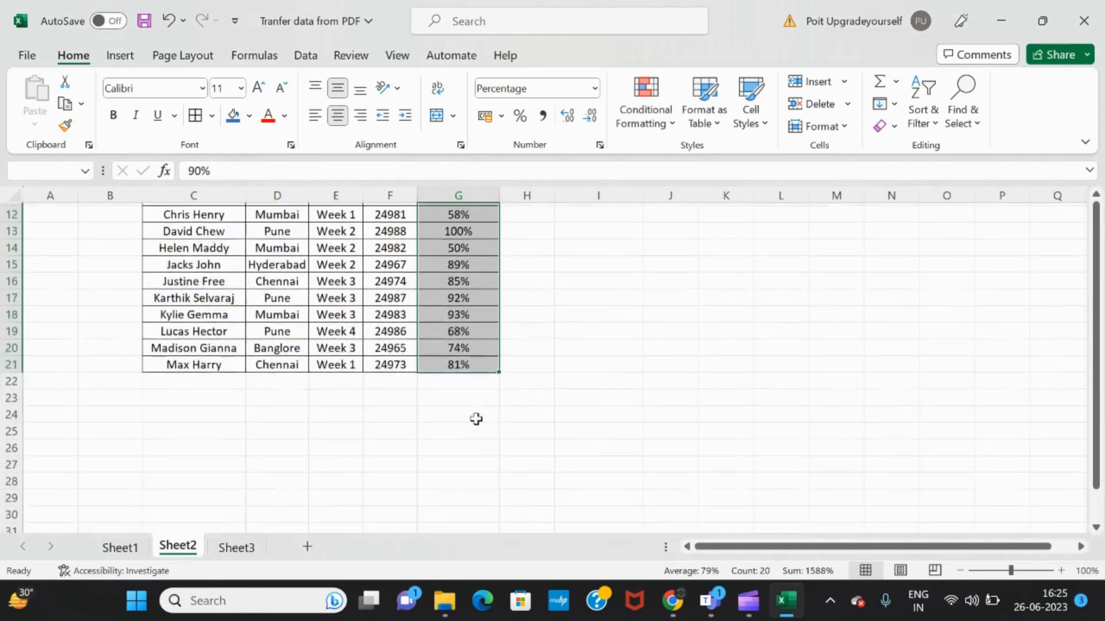
scroll(476, 420, up, 4)
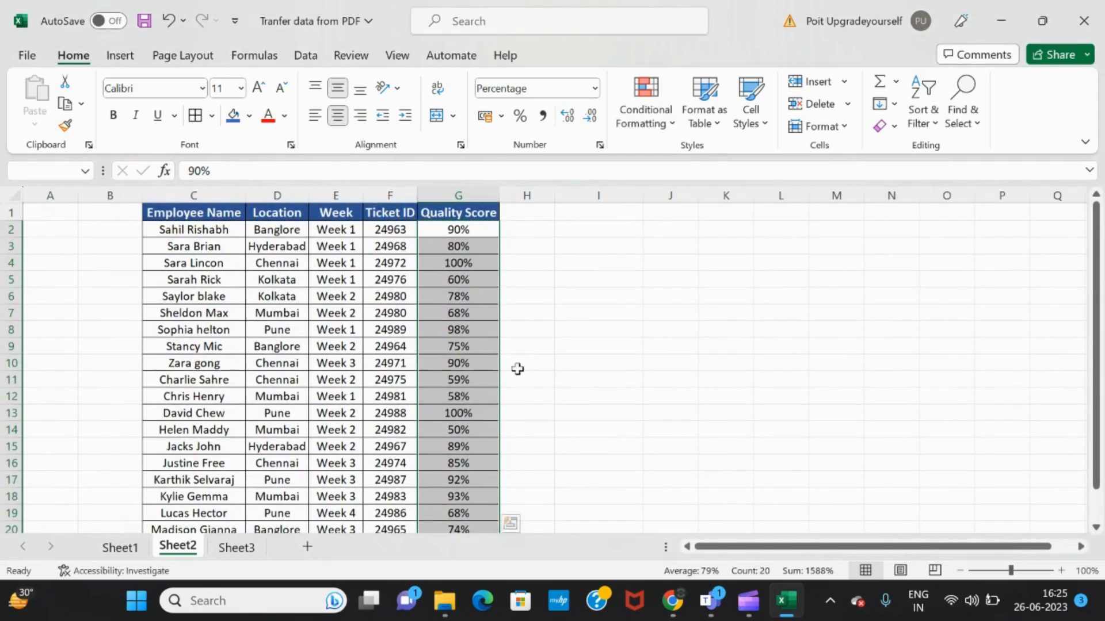
scroll(481, 450, down, 2)
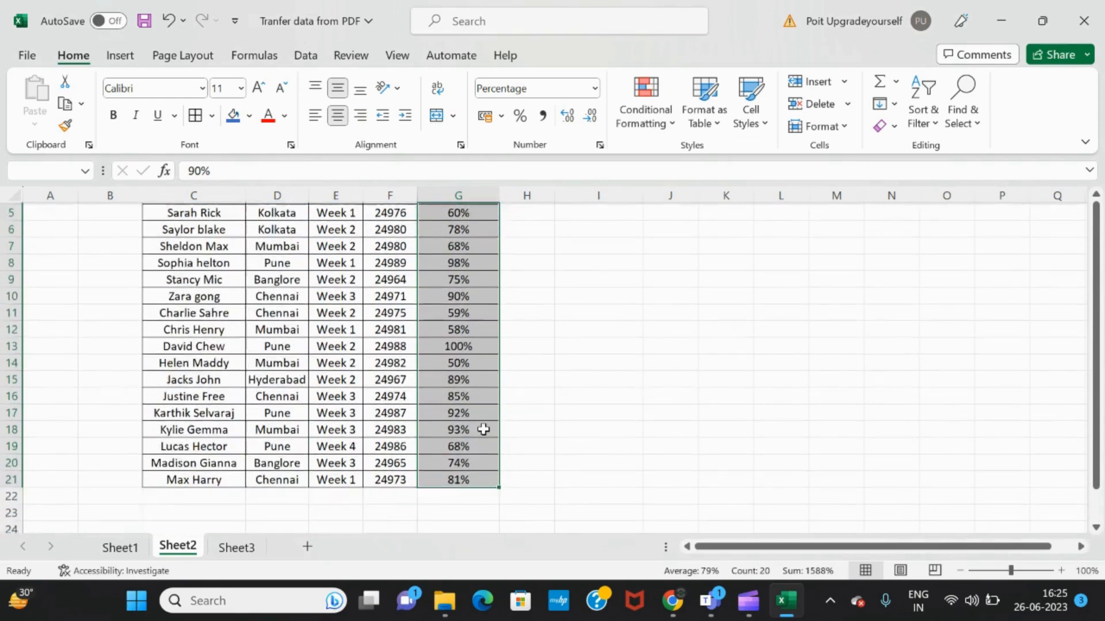
scroll(484, 429, up, 3)
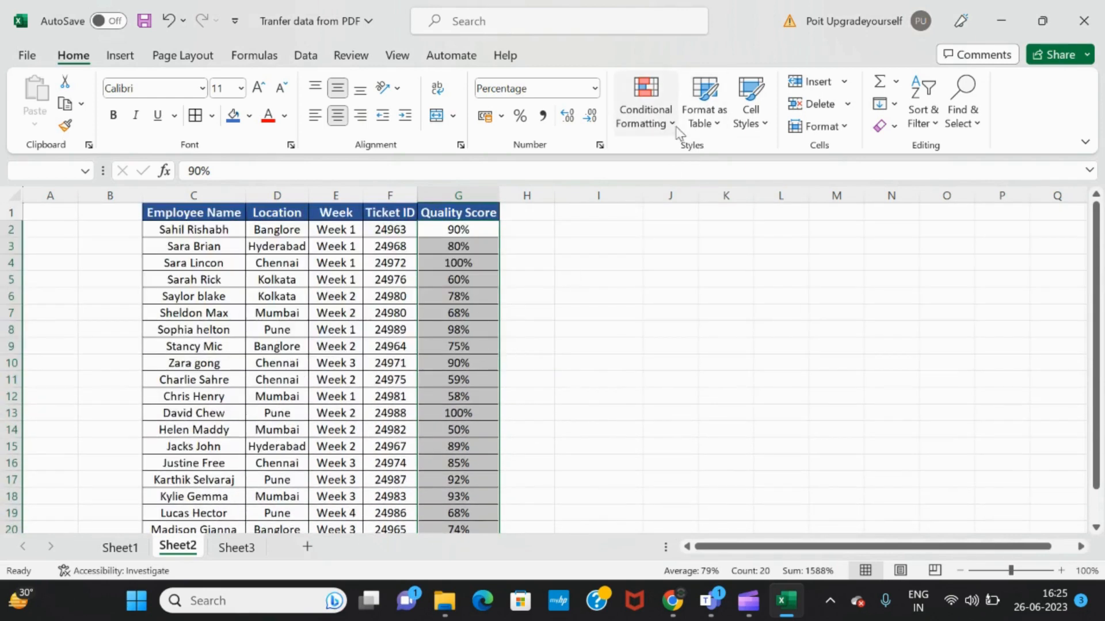
click(671, 124)
mouse_move(765, 204)
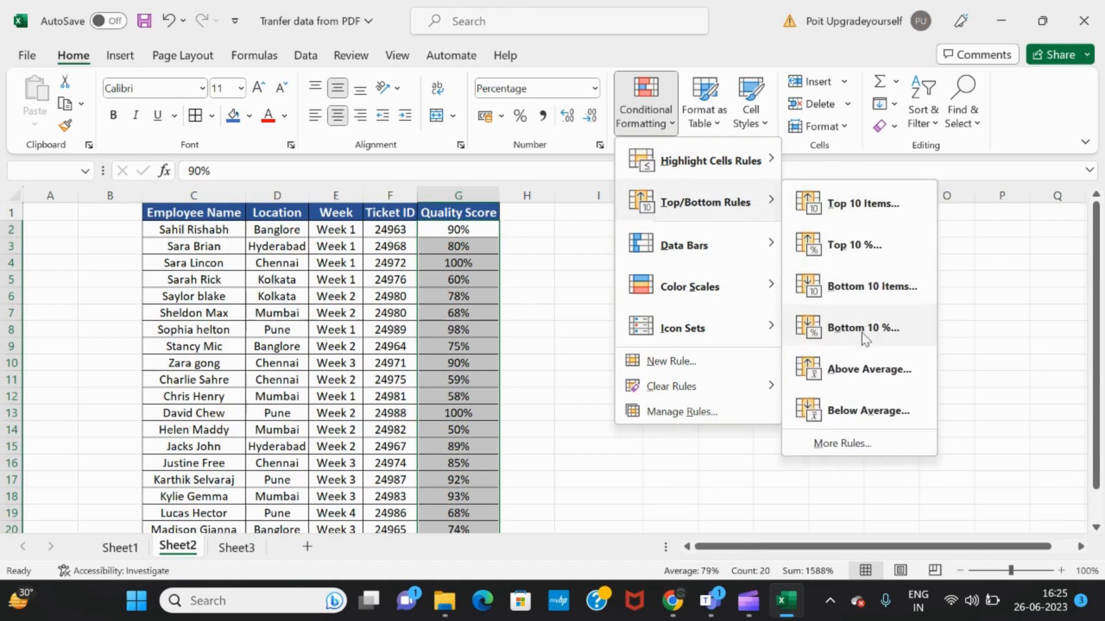
click(865, 376)
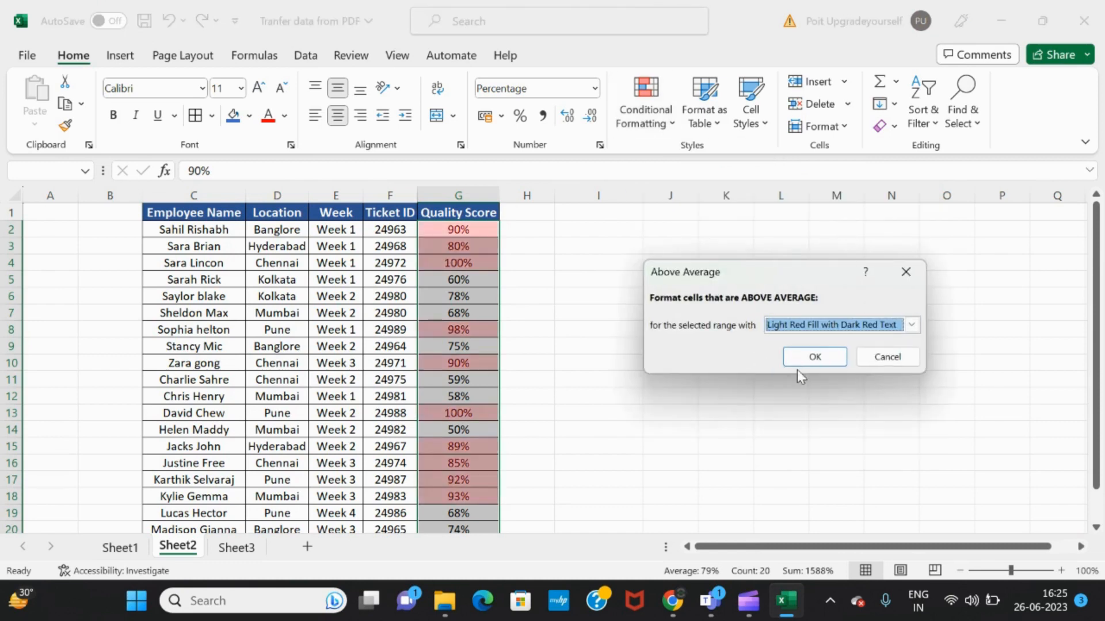
click(815, 356)
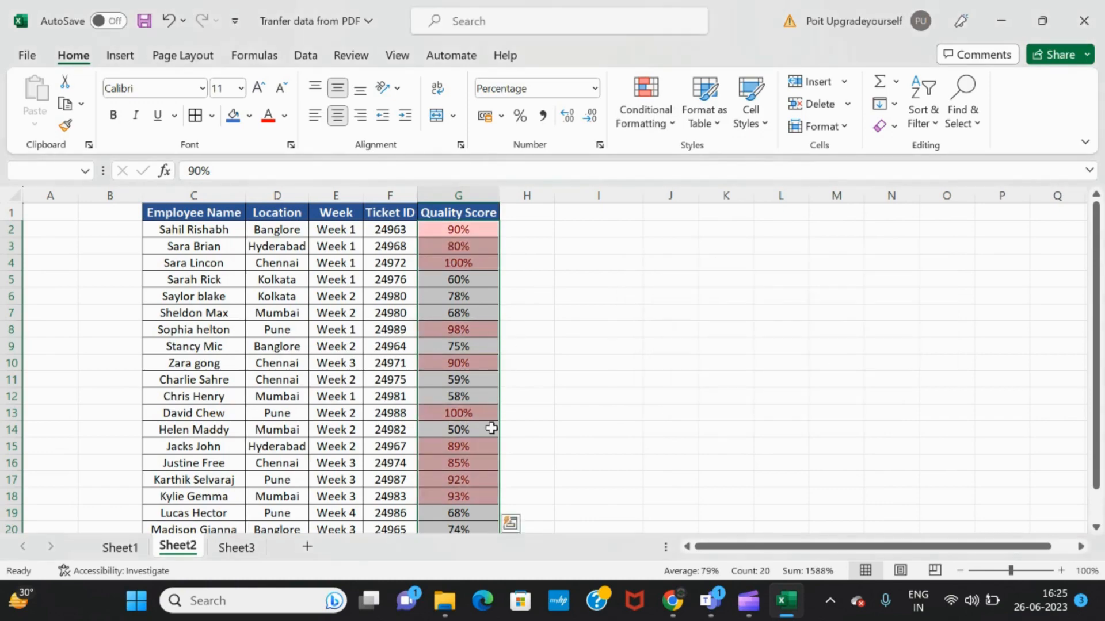
scroll(490, 427, down, 1)
scroll(491, 427, down, 1)
click(565, 397)
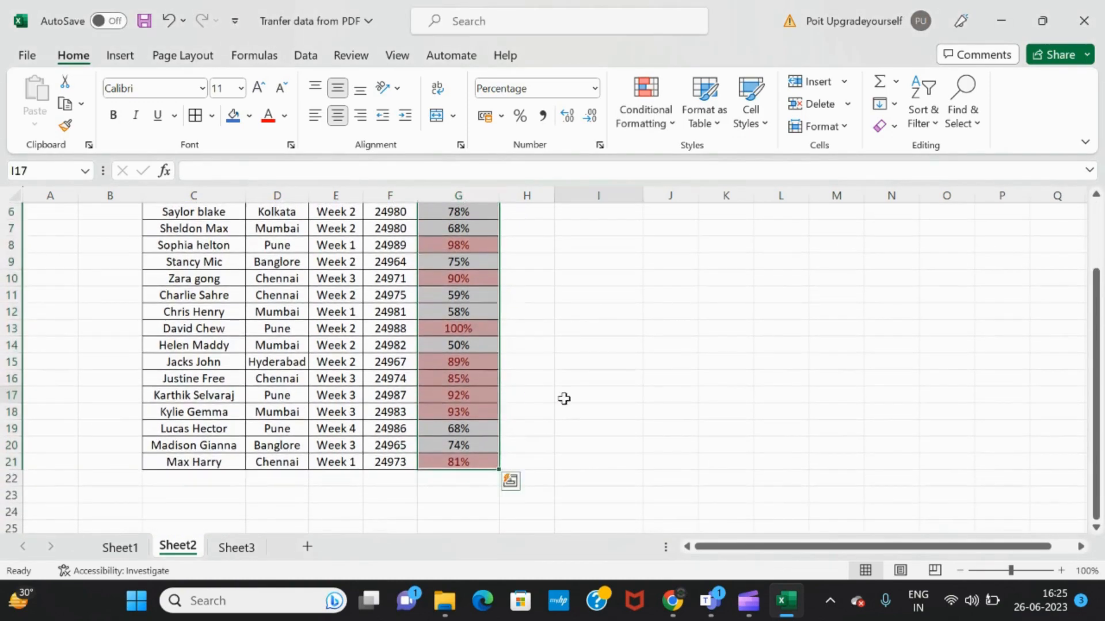
scroll(460, 342, up, 2)
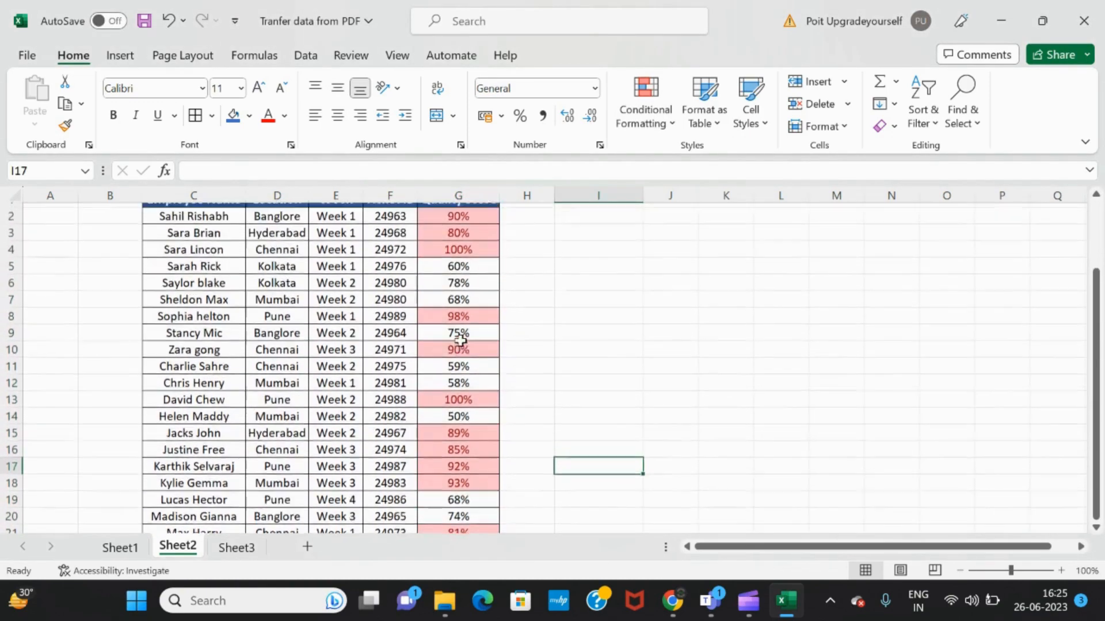
Highlight the below-average quality scores in G2:G21 using Yellow Fill with Dark Yellow Text.
click(468, 229)
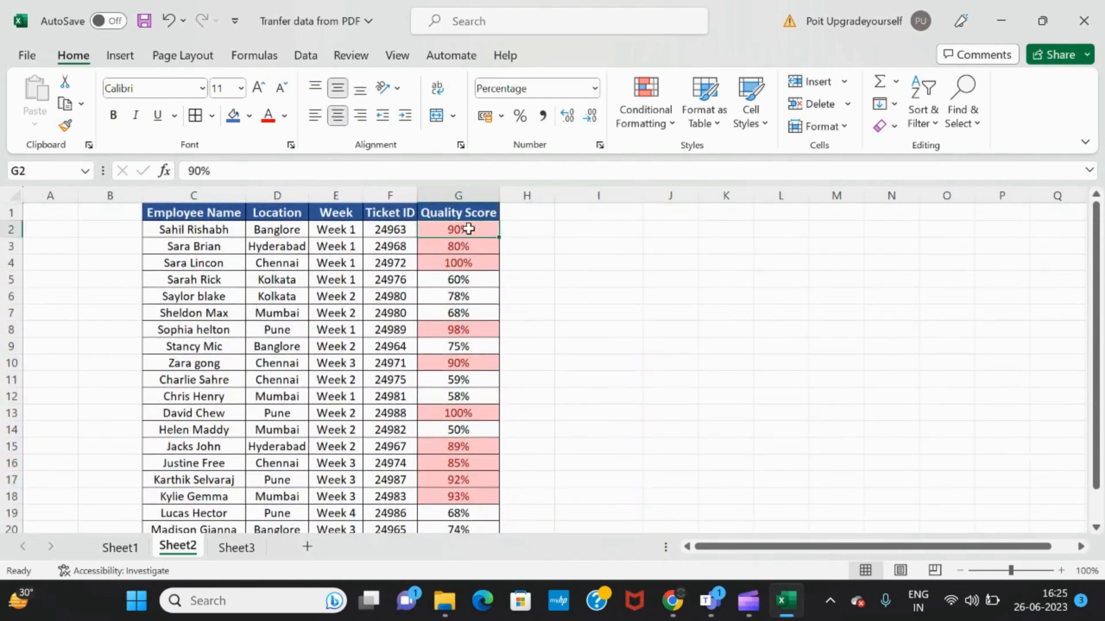
key(ctrl+shift+Down)
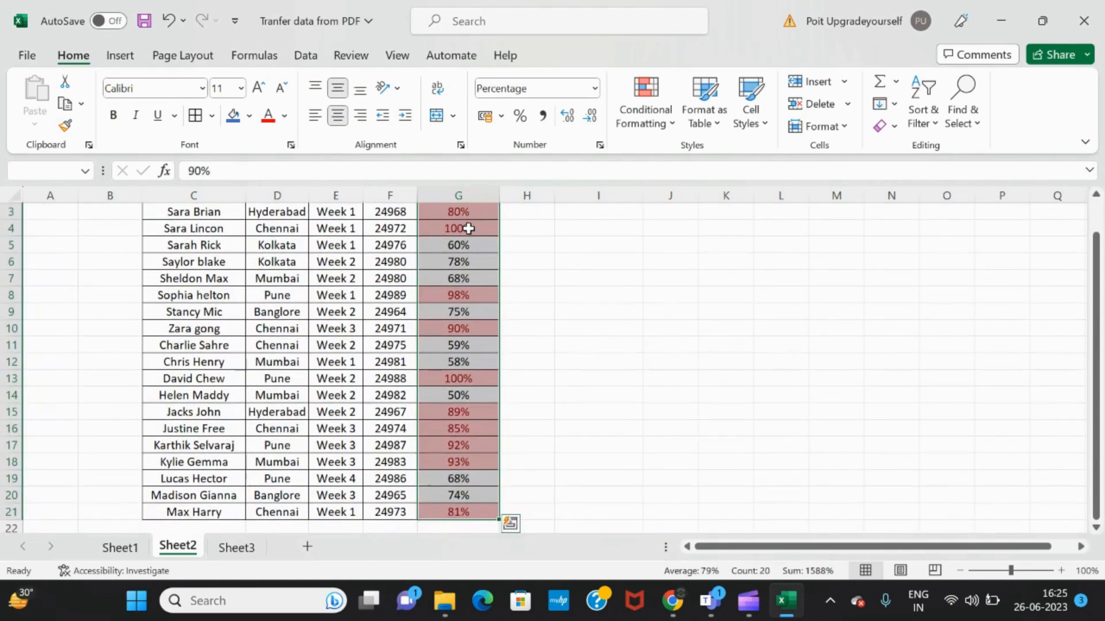
click(670, 122)
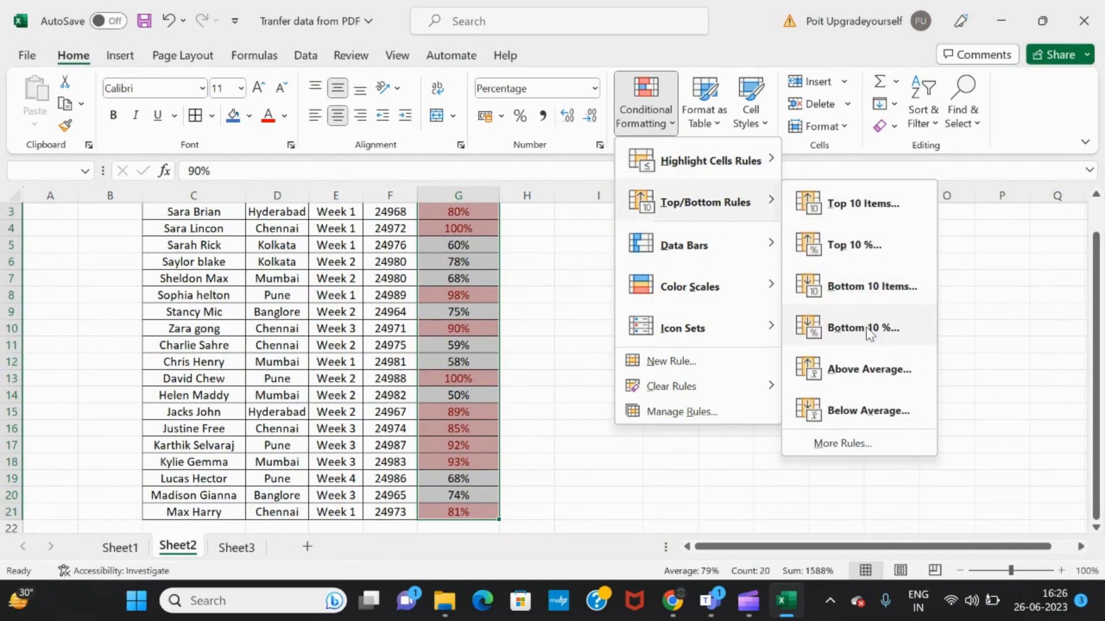
click(865, 412)
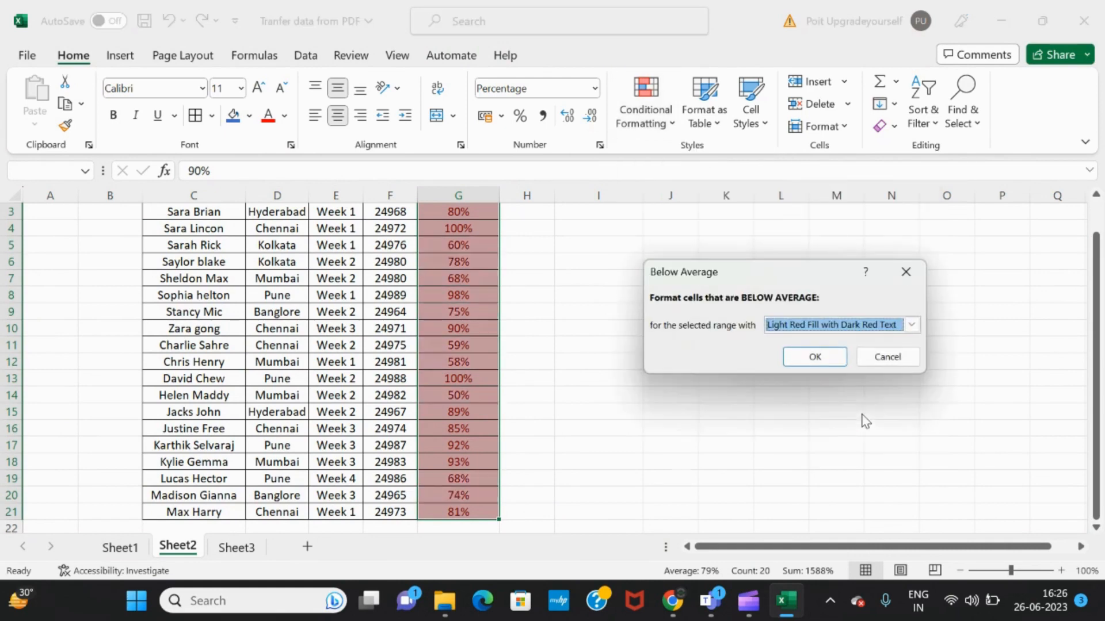
click(912, 326)
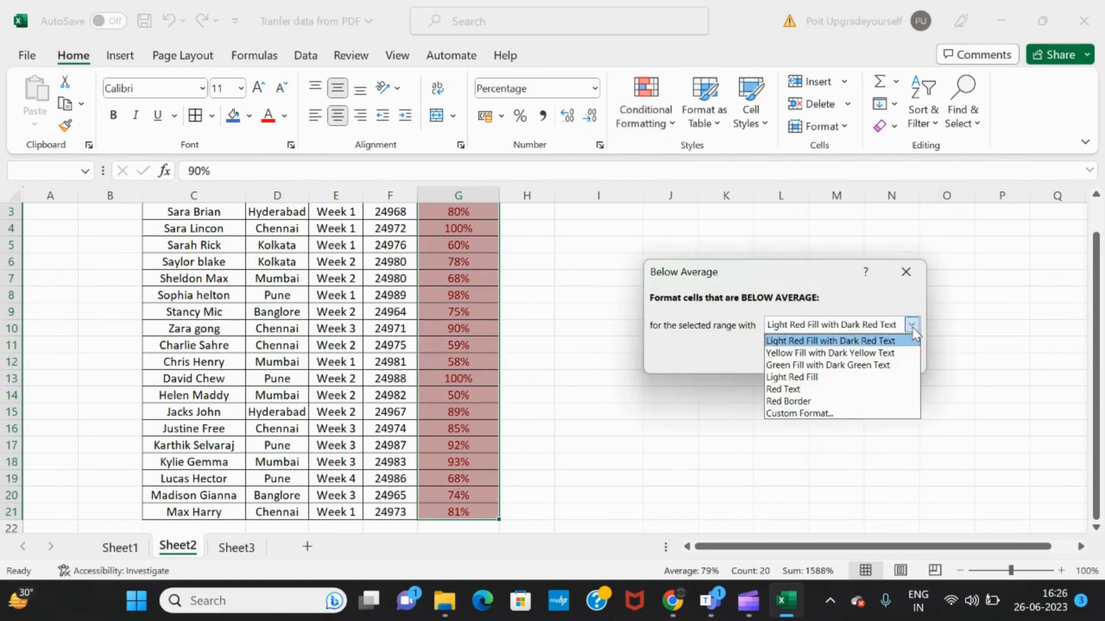
click(835, 353)
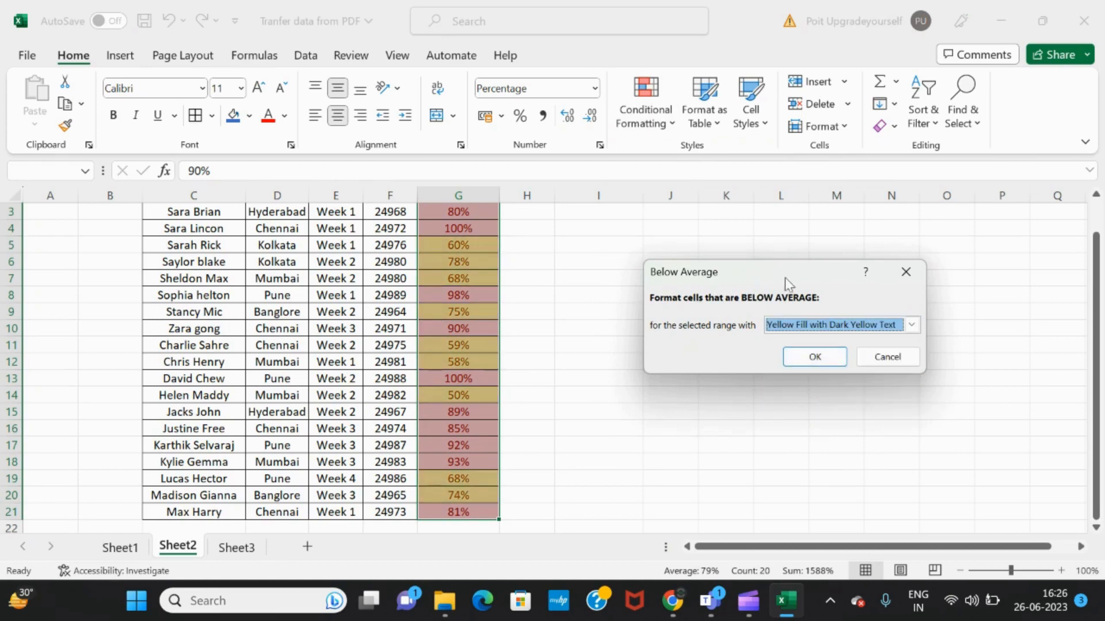
click(814, 357)
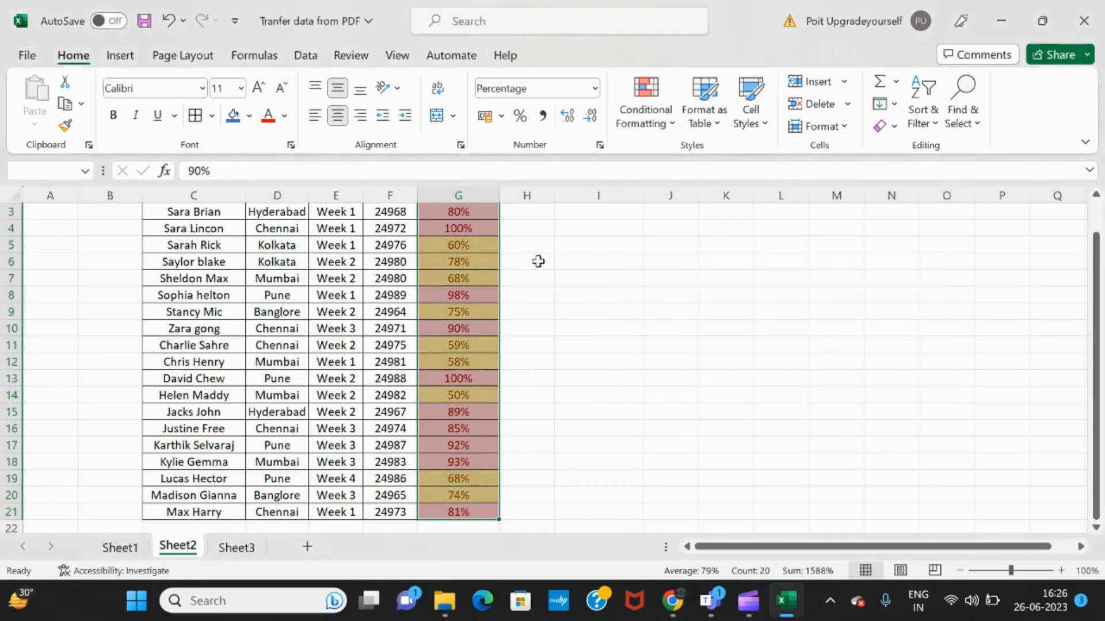
Deselect the quality scores and examine the above- and below-average highlighting throughout the column.
scroll(452, 423, down, 2)
scroll(452, 423, up, 3)
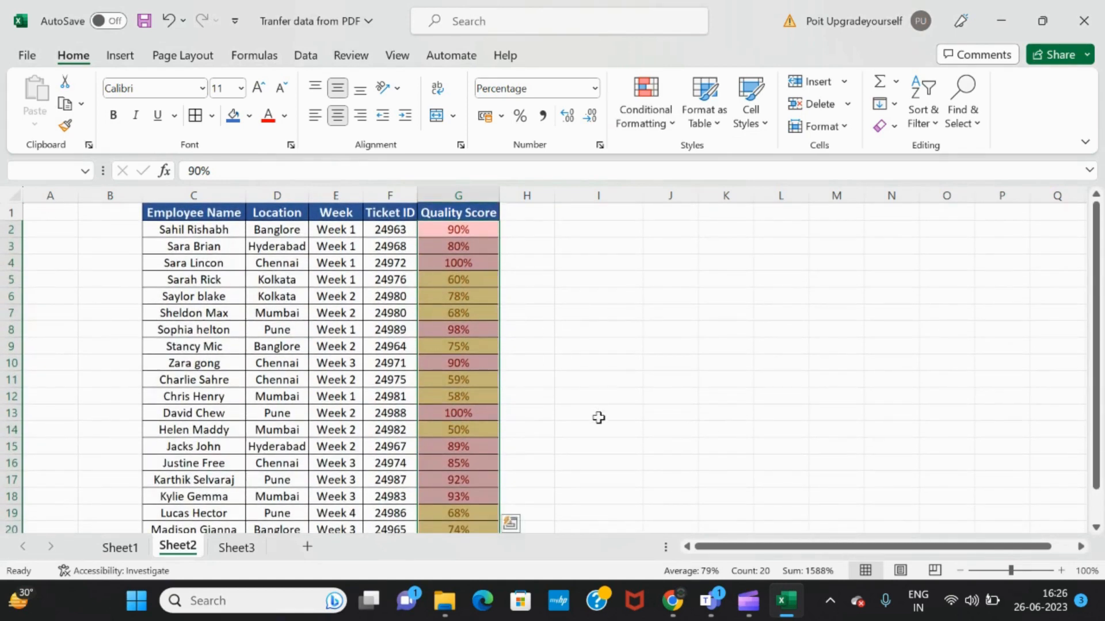
scroll(461, 402, down, 2)
scroll(466, 406, up, 2)
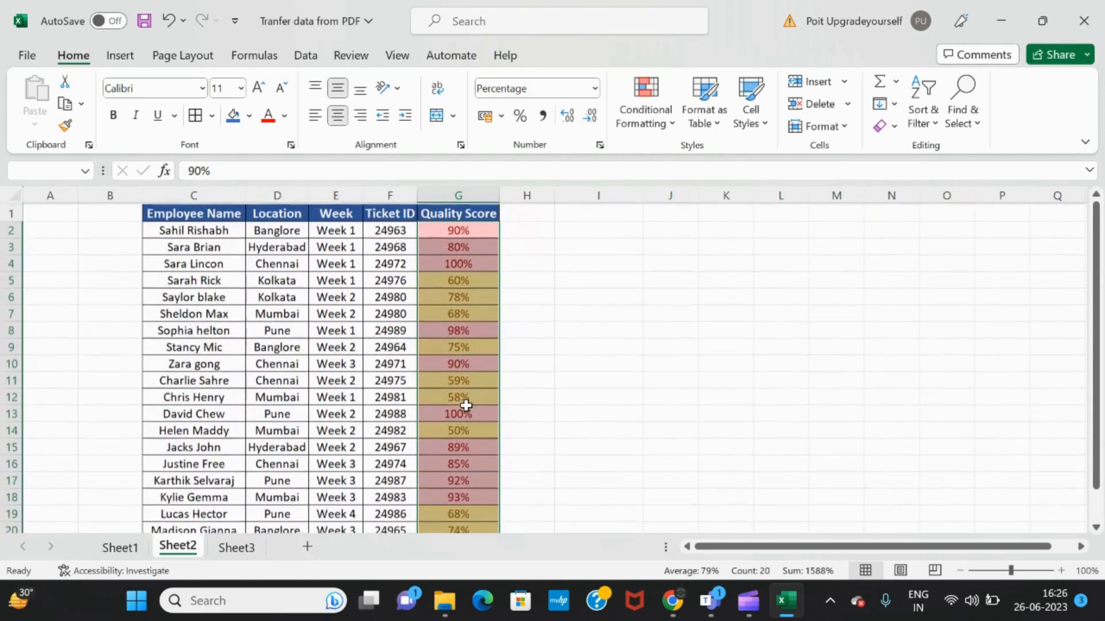
click(480, 259)
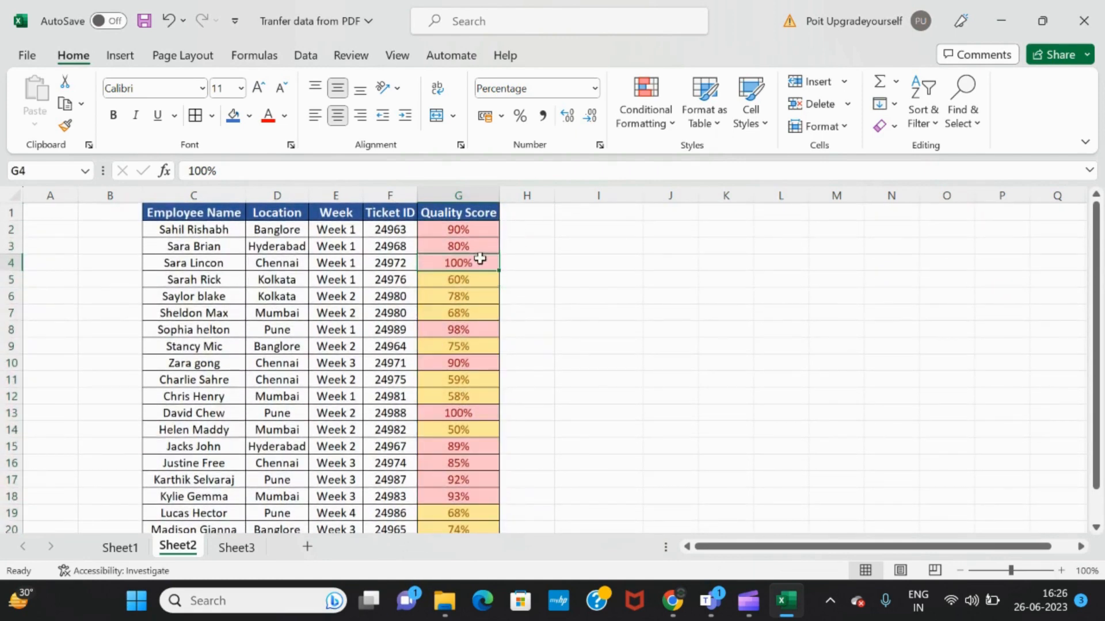
scroll(476, 353, down, 2)
scroll(479, 352, up, 3)
click(646, 107)
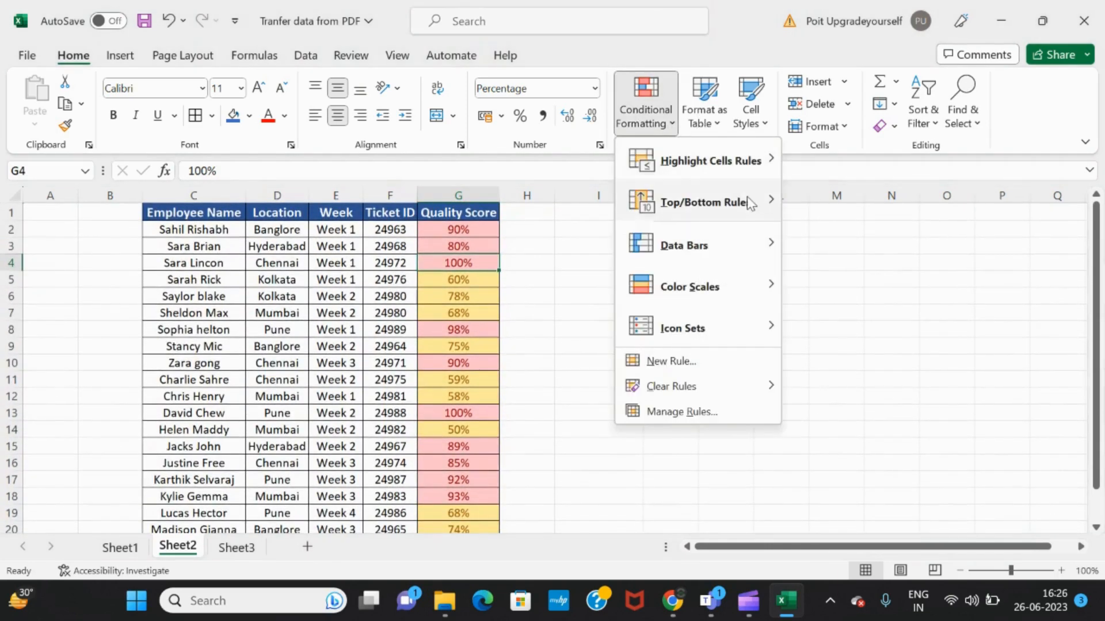
mouse_move(749, 202)
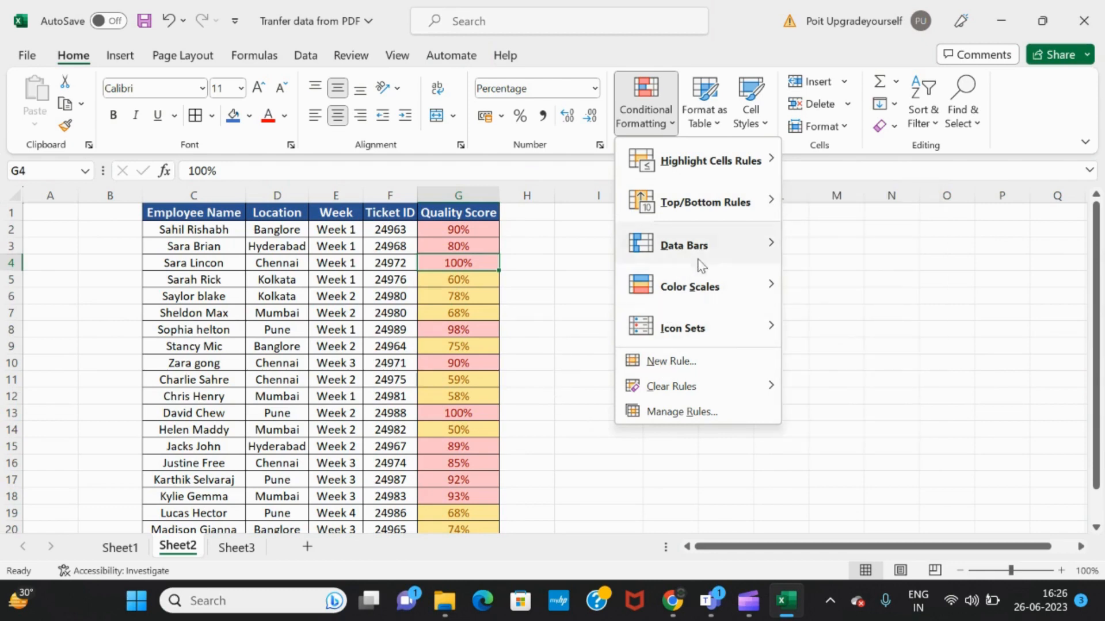
mouse_move(696, 327)
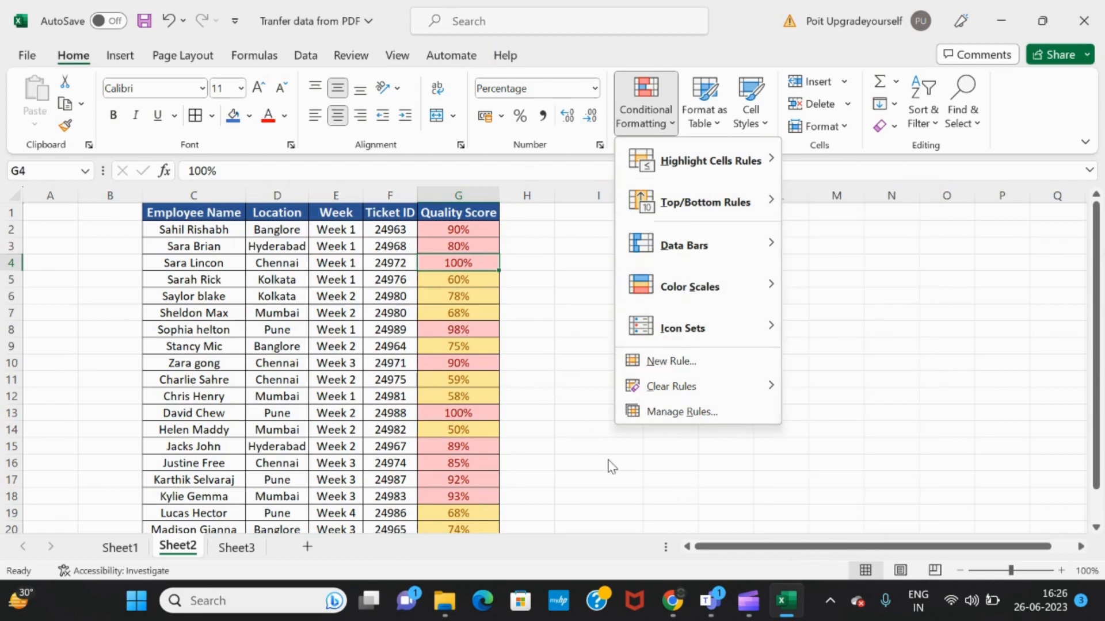
click(607, 460)
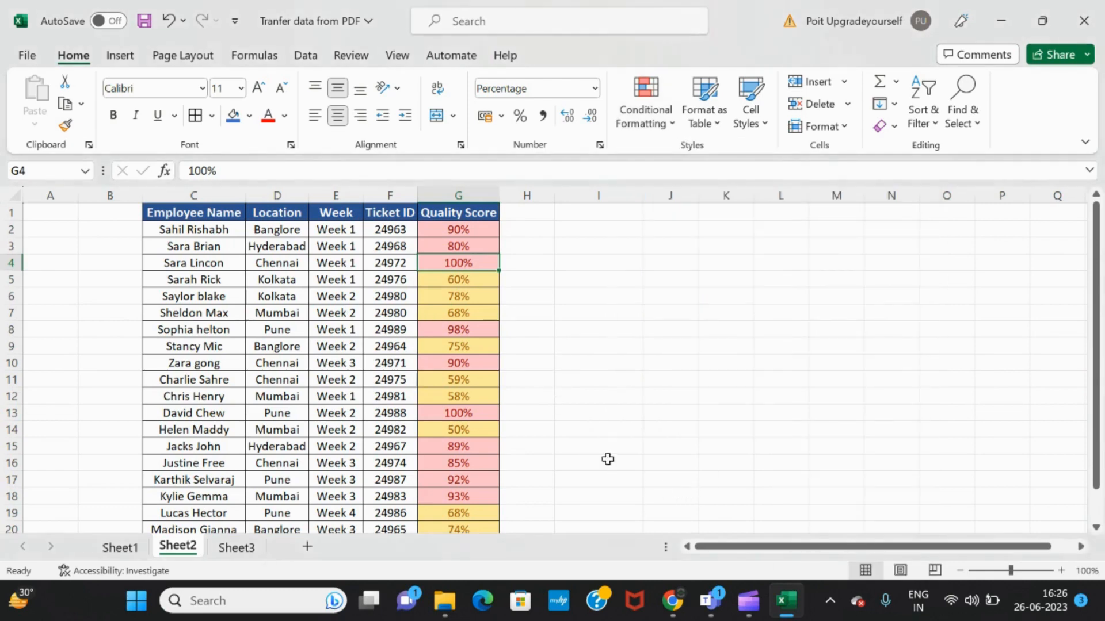
Switch to Sheet3, apply green gradient-fill data bars to the numbers in D3:D14 and deselect the range.
click(246, 559)
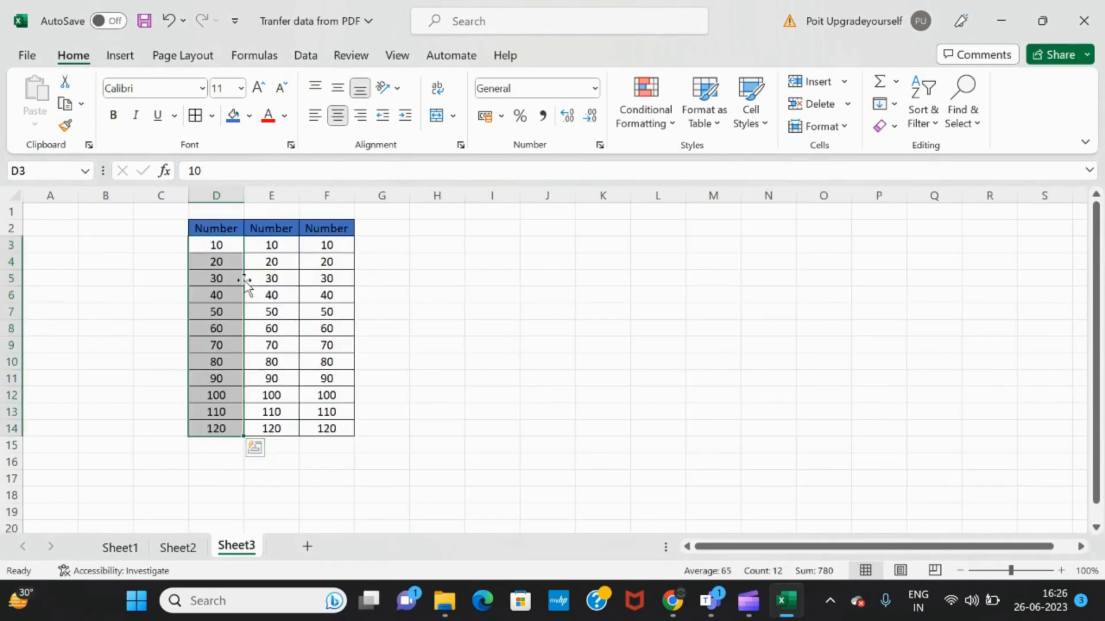
click(399, 344)
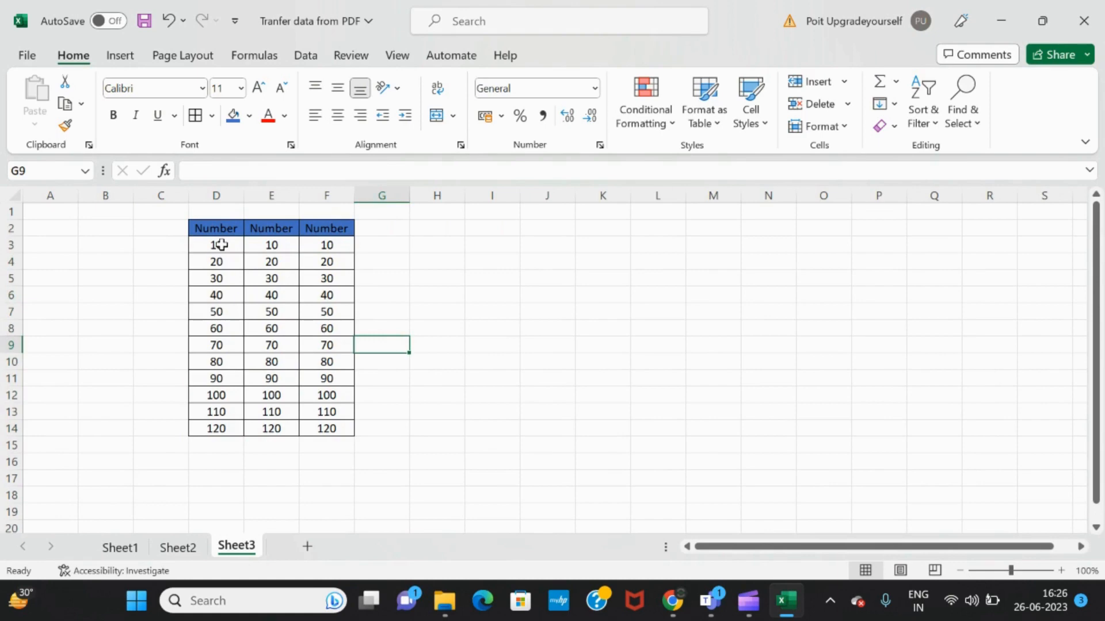
drag(221, 245, 225, 429)
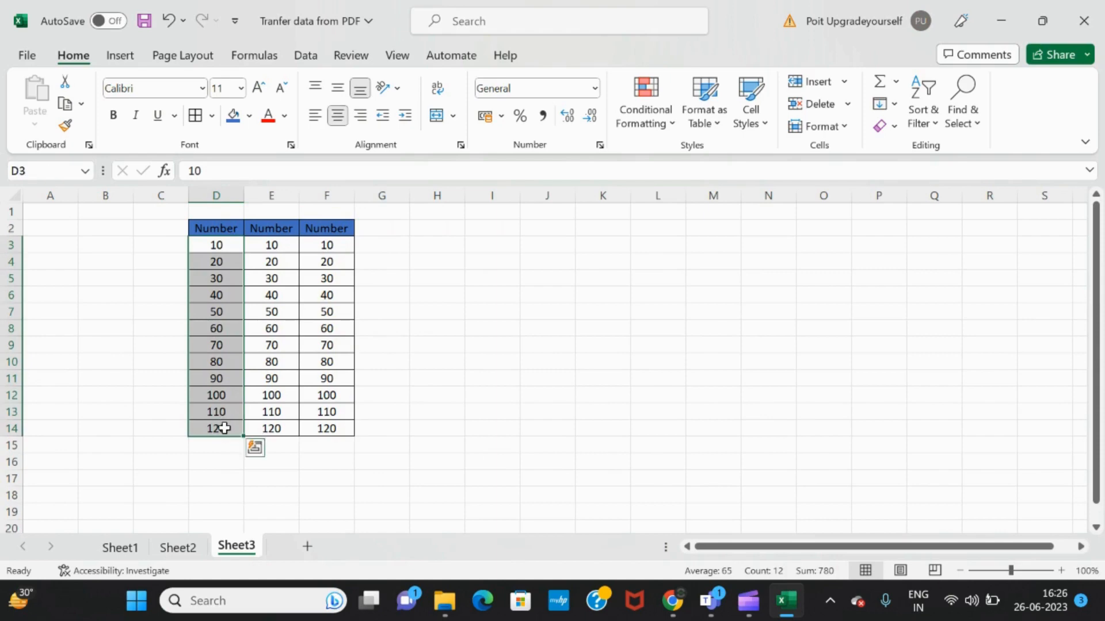
click(671, 130)
mouse_move(692, 251)
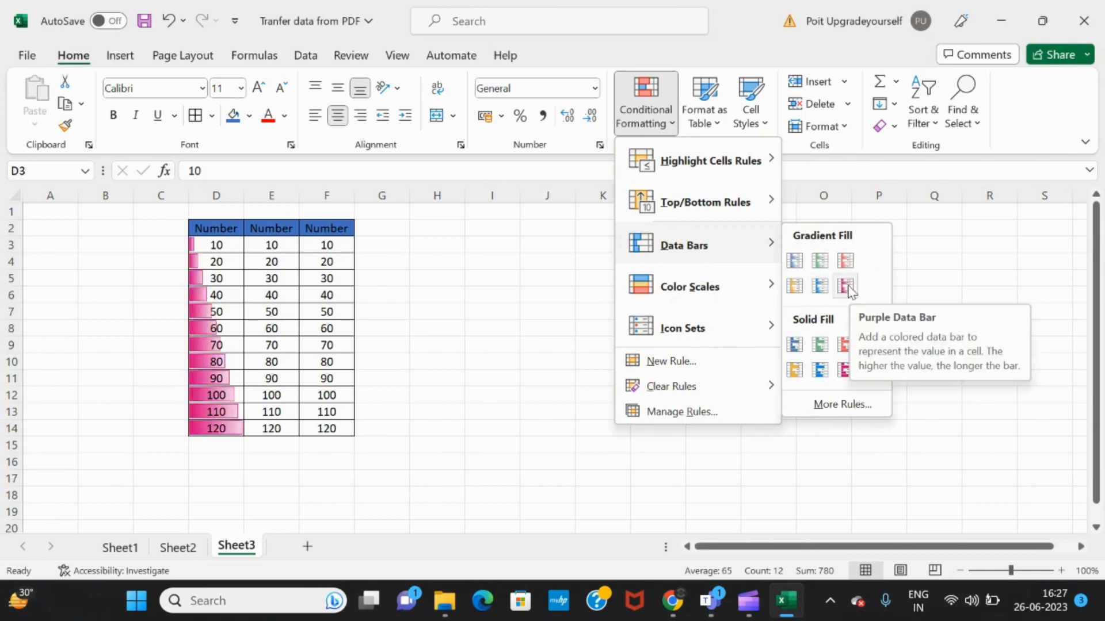
click(823, 263)
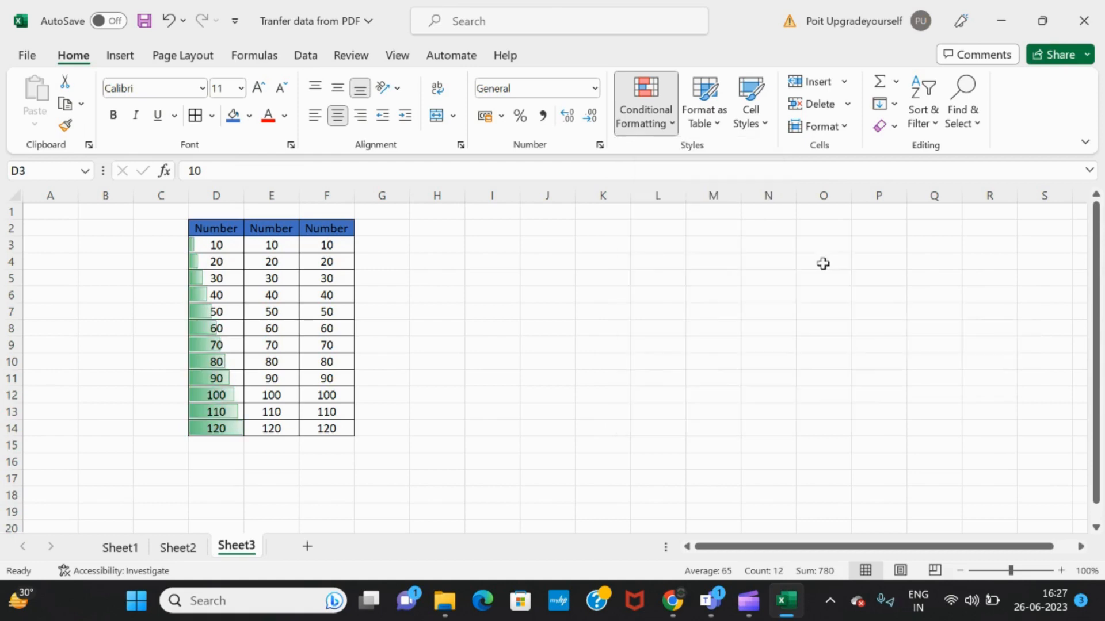
click(225, 249)
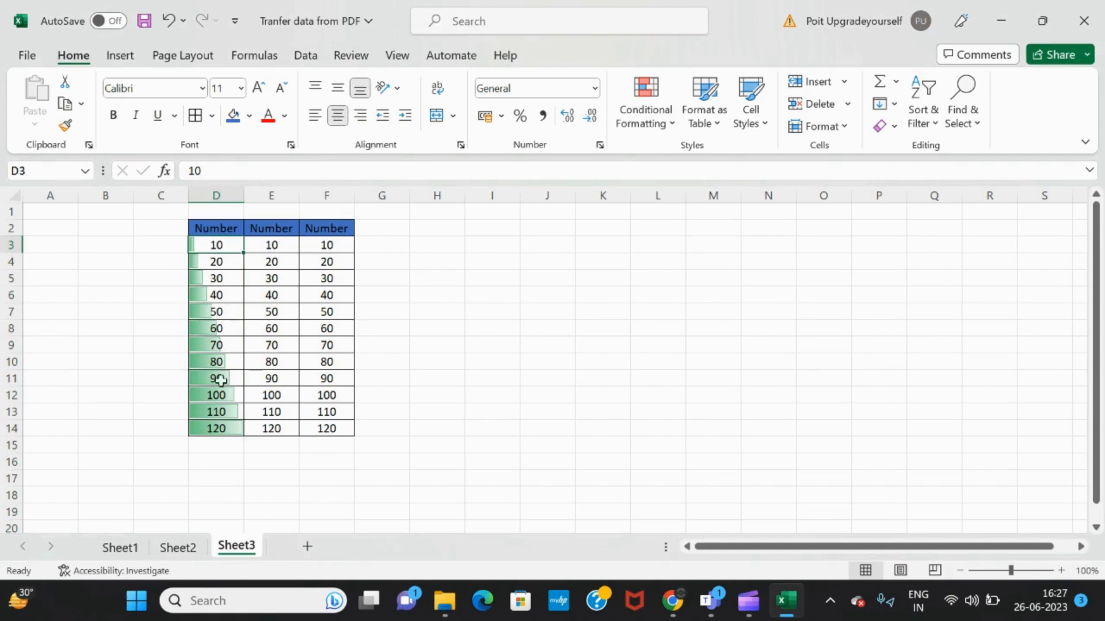
Change the value in D4 to 50 and the value in D6 to 120 to test the data bars.
click(223, 260)
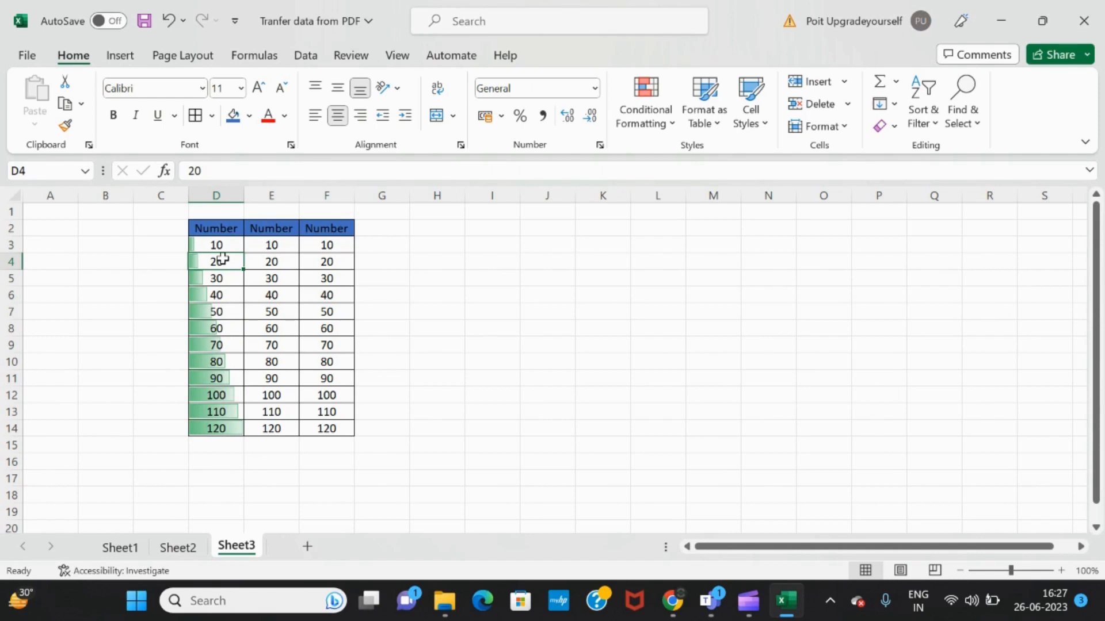
text(50)
key(Return)
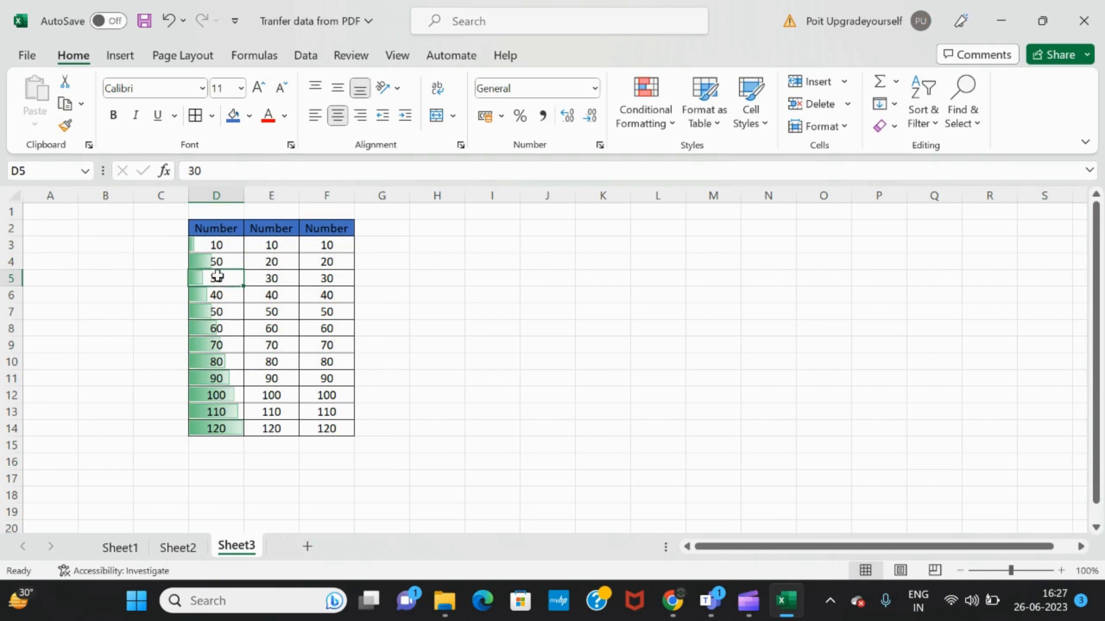
click(228, 294)
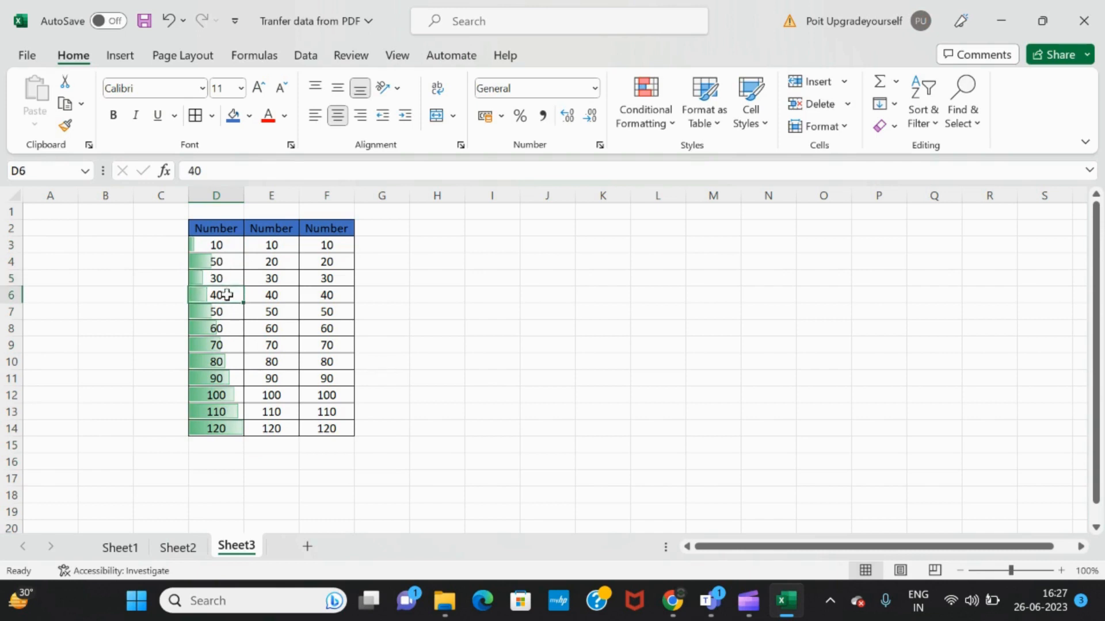
text(120)
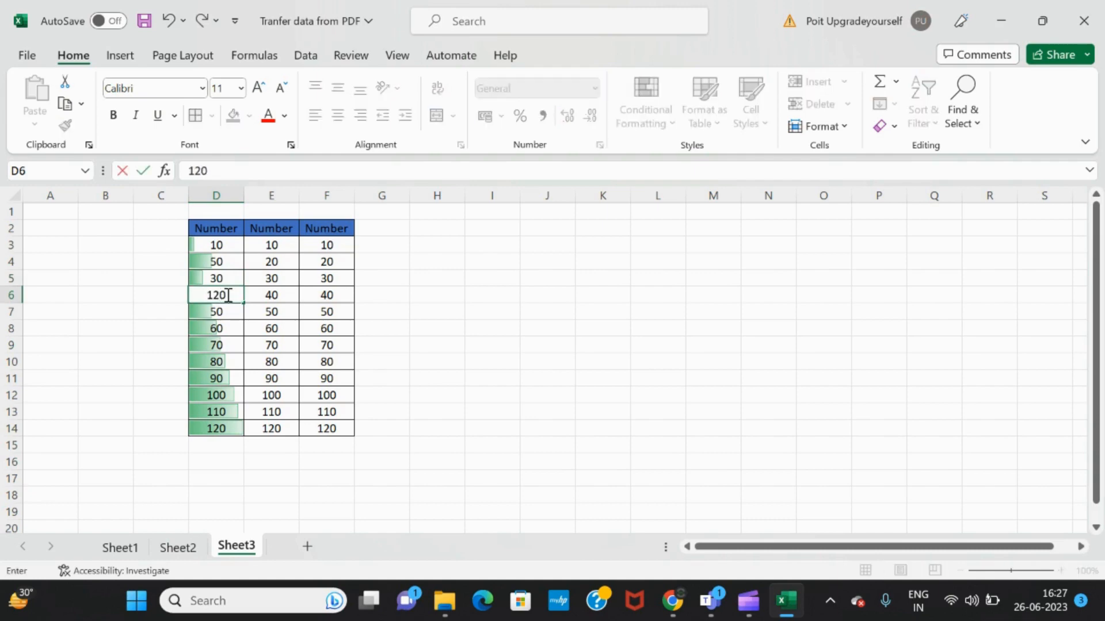
key(Return)
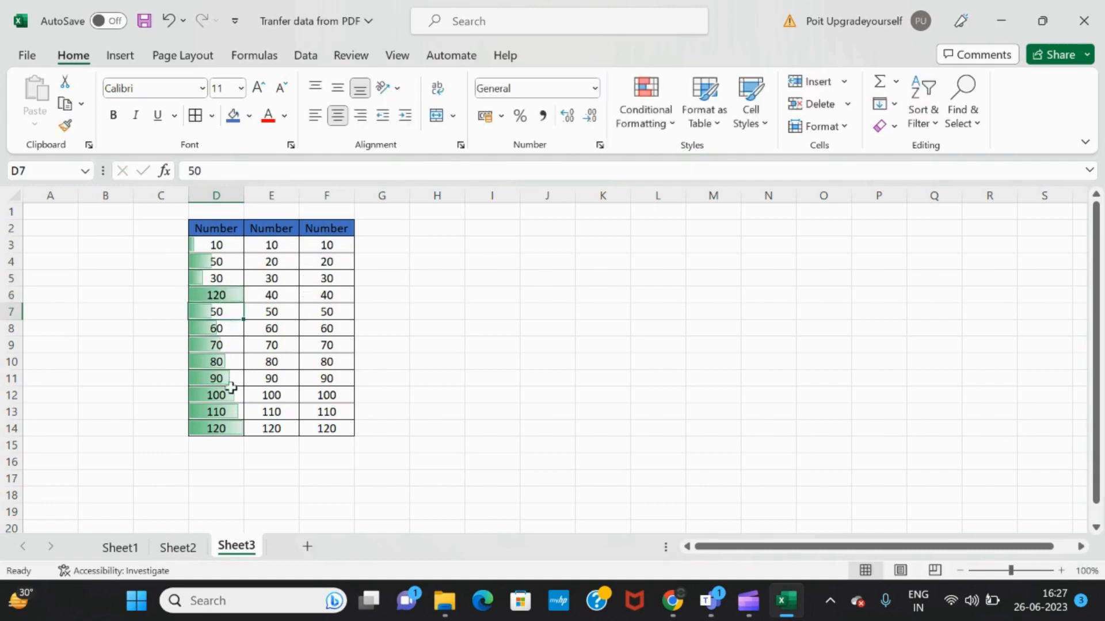
Change the data bars in D3:D14 to the orange solid fill.
scroll(229, 387, down, 2)
scroll(227, 387, up, 2)
click(227, 245)
key(ctrl+shift+Down)
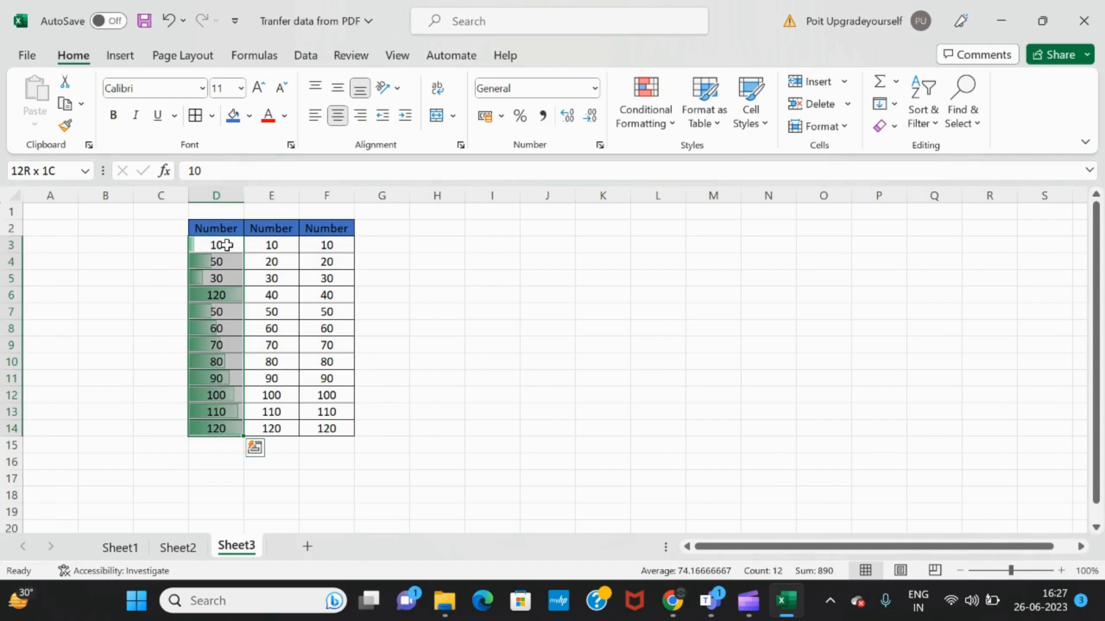
click(645, 113)
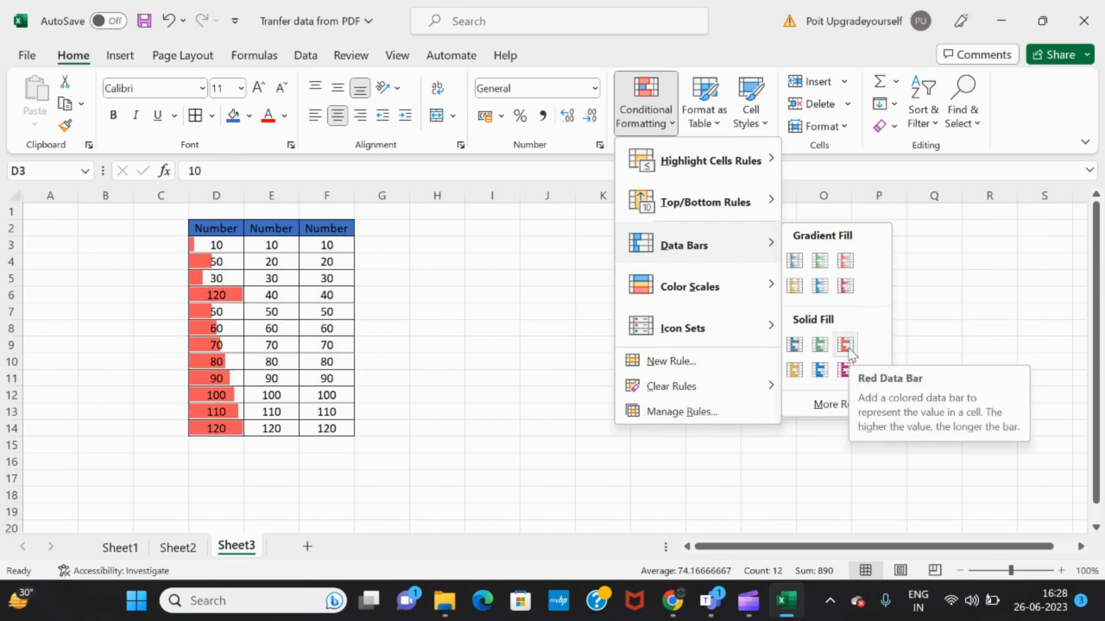
click(794, 372)
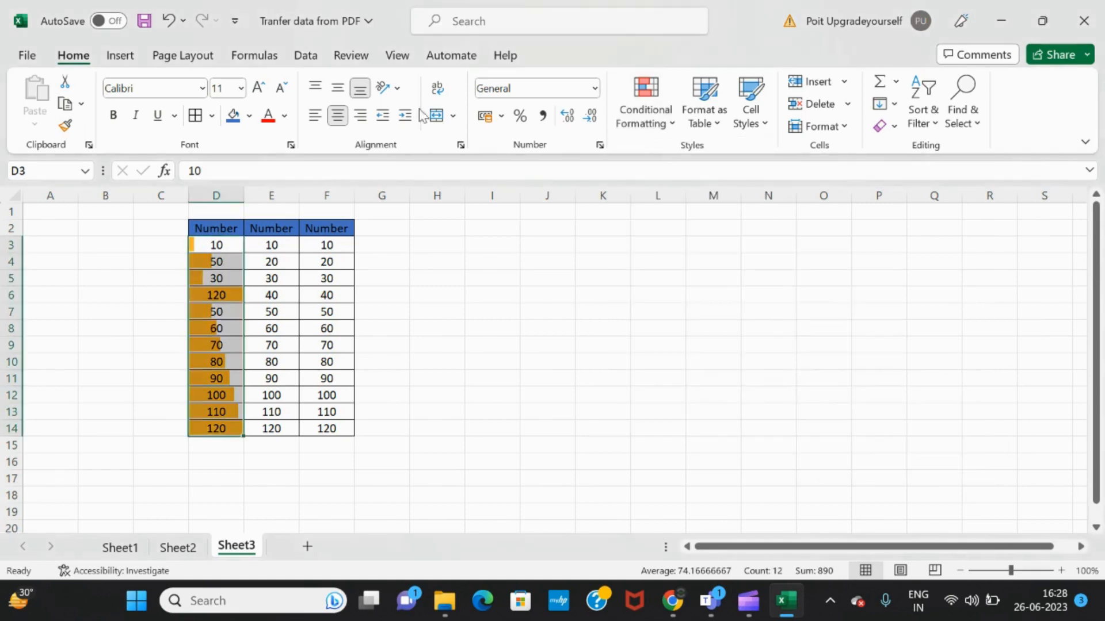
Set the value in D6 to 10 to test the solid data bars.
click(224, 297)
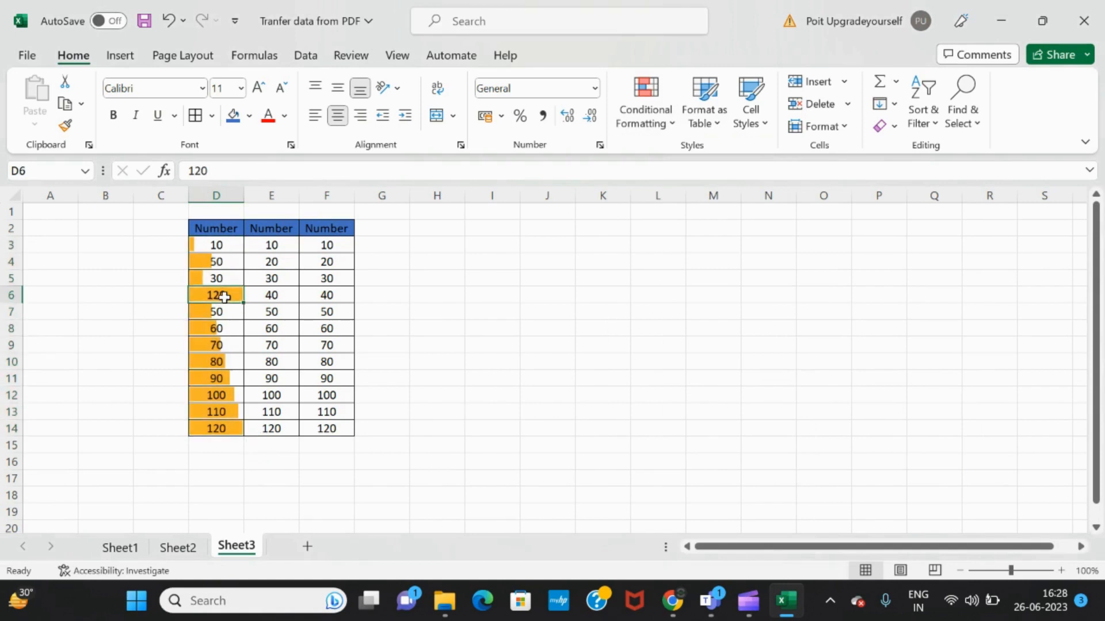
text(10)
key(Return)
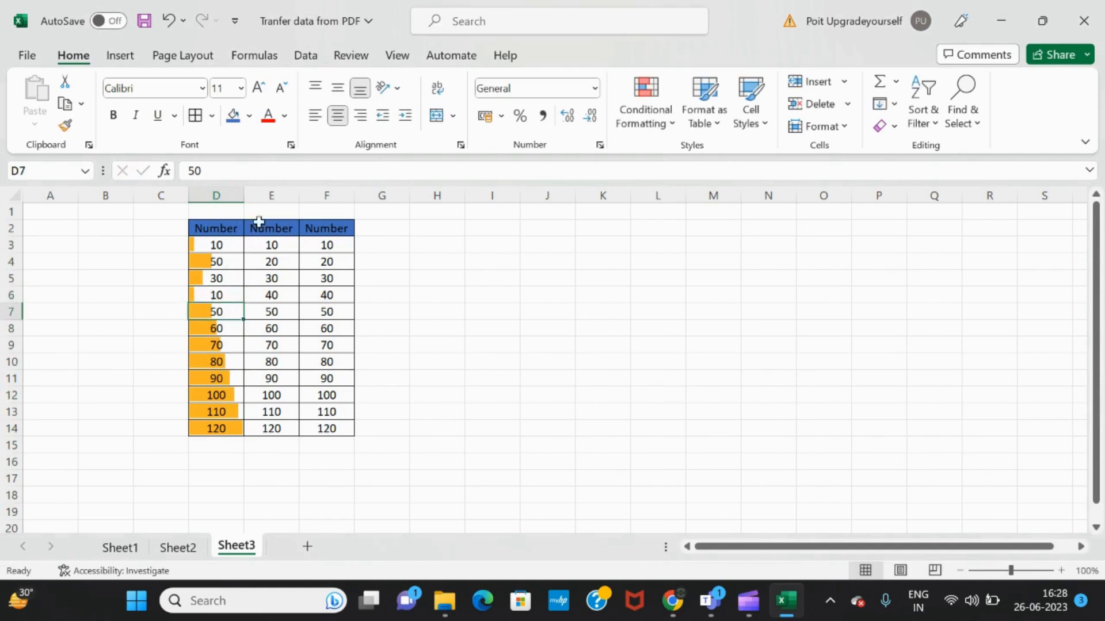
Apply the Green - Yellow - Red color scale to the numbers in E3:E14 and deselect the range.
click(279, 247)
key(ctrl+shift+Down)
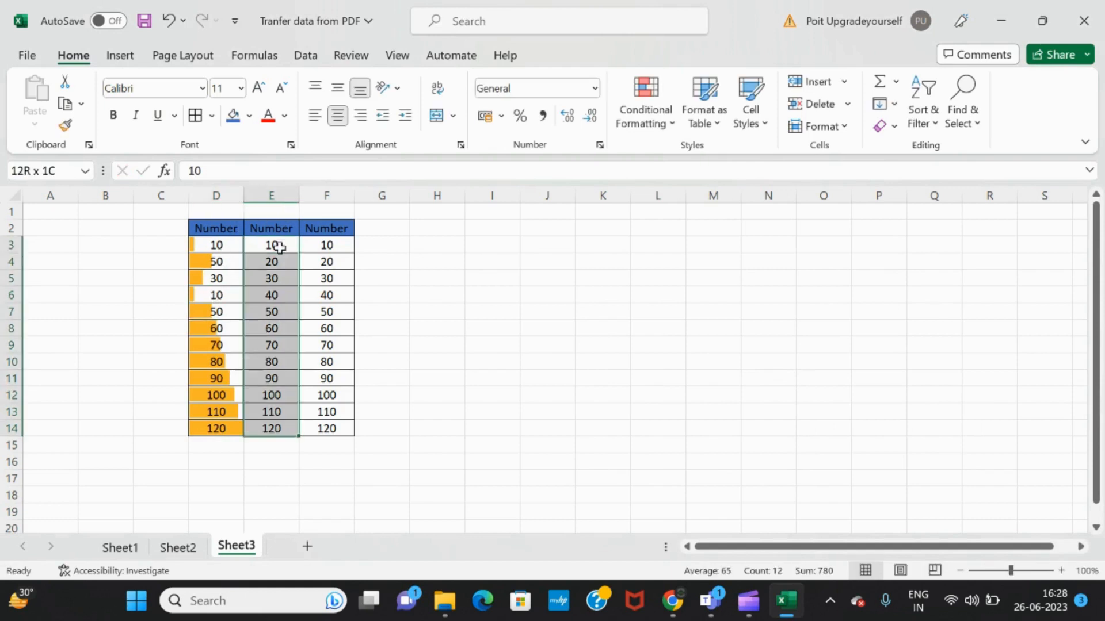
click(672, 125)
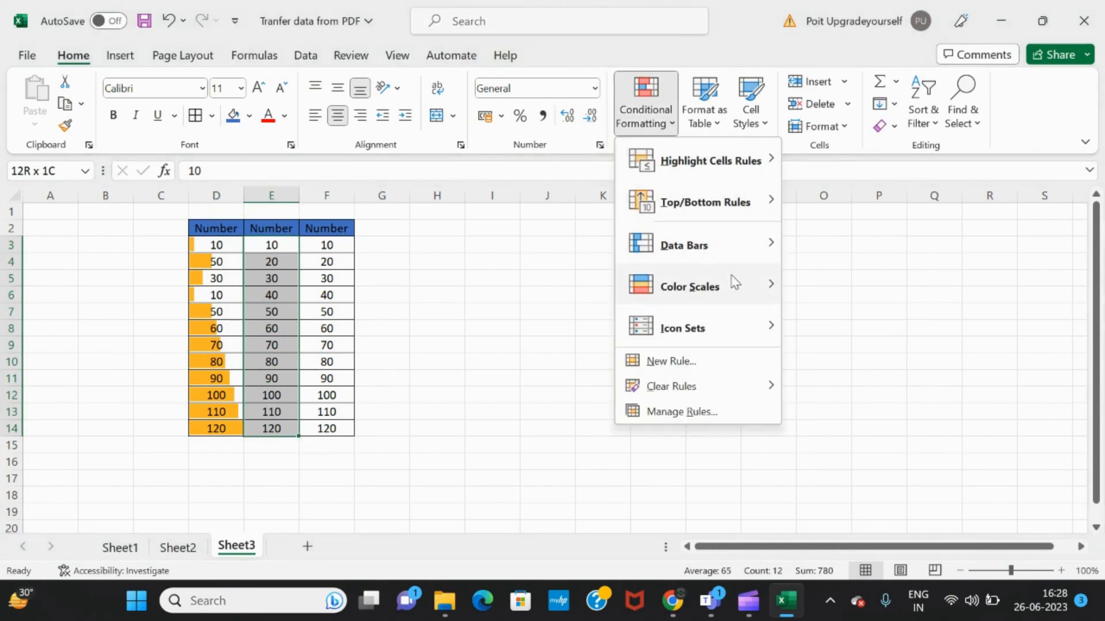
mouse_move(735, 288)
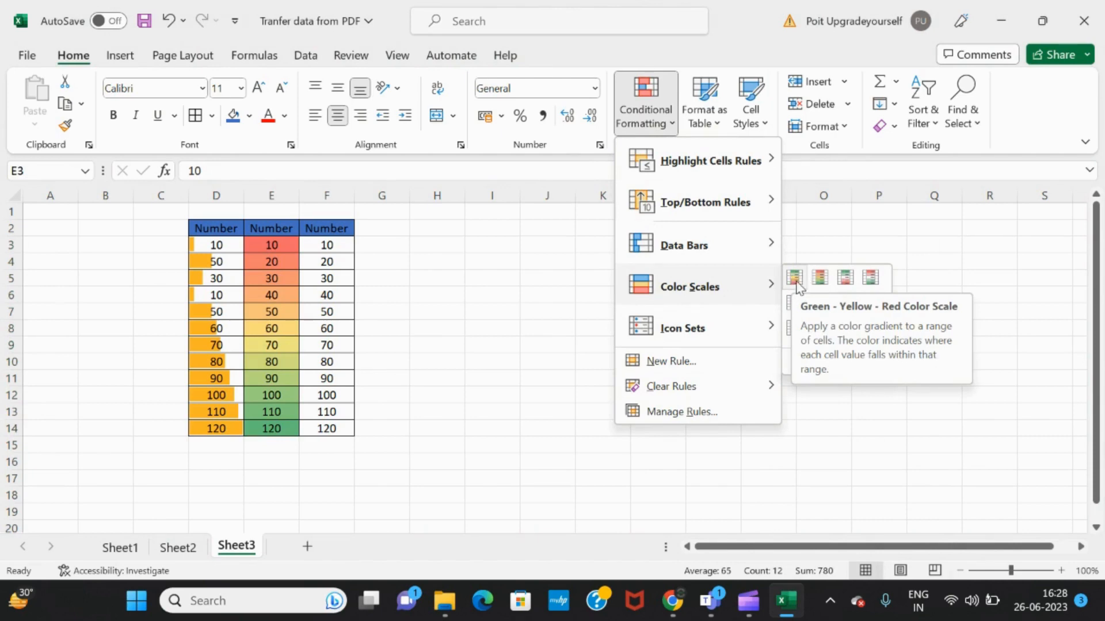
click(795, 283)
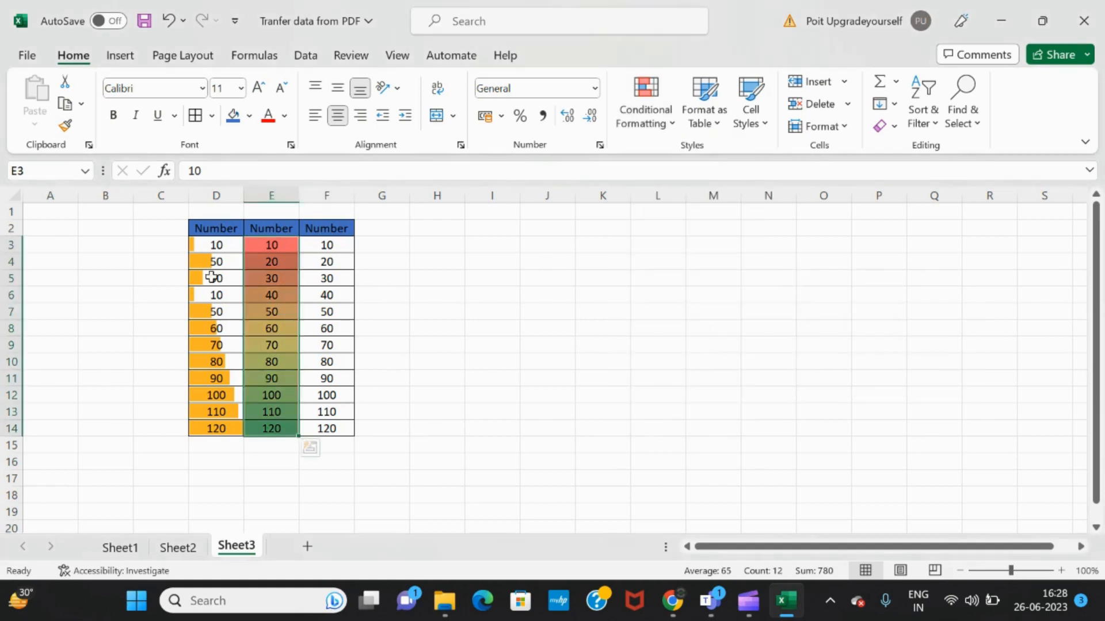
click(289, 245)
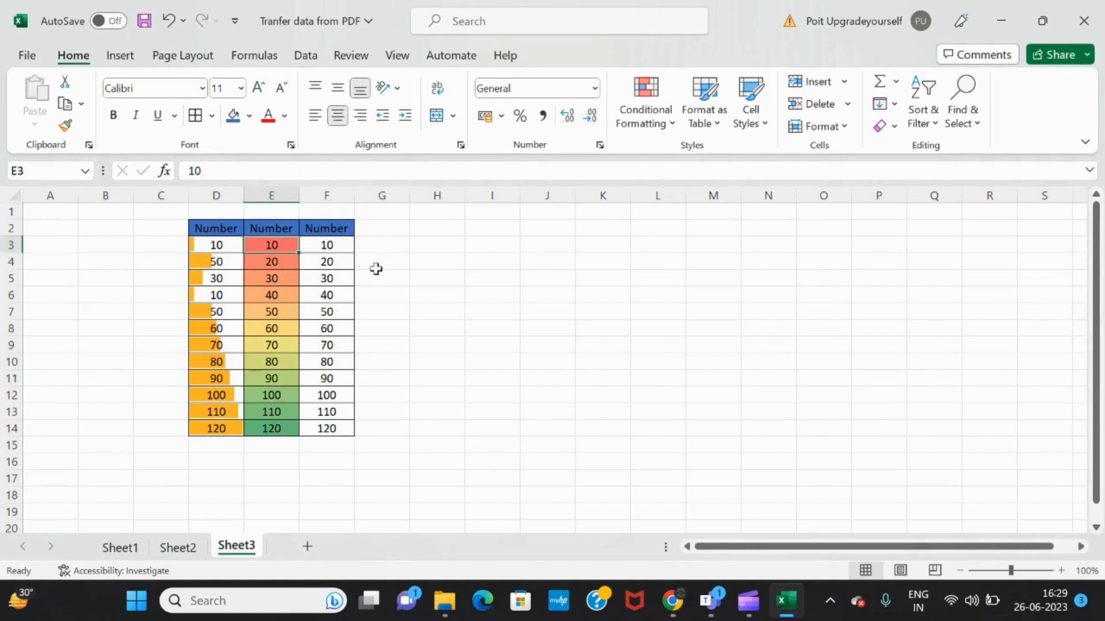
Apply the 3 Arrows (Colored) icon set to the numbers in F3:F14.
click(343, 248)
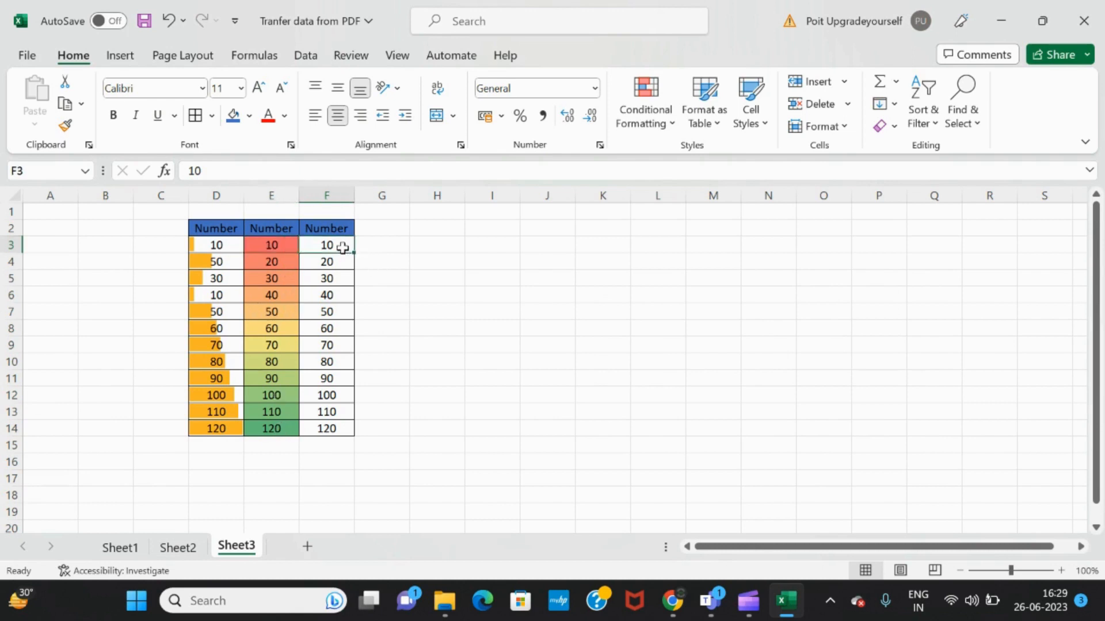
key(ctrl+shift+Down)
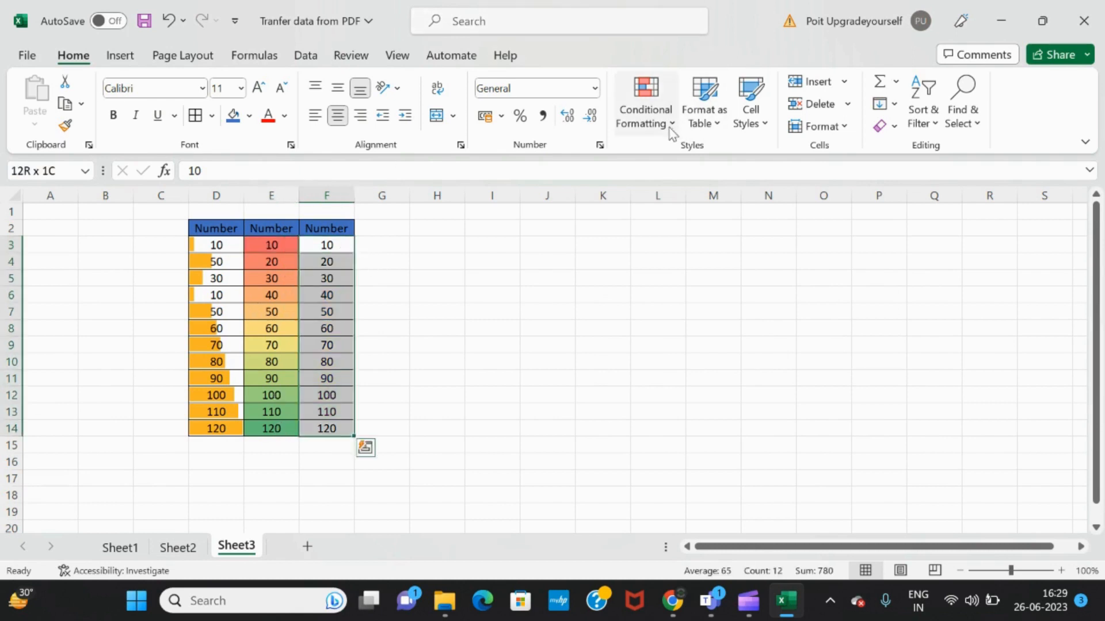
click(671, 132)
mouse_move(697, 307)
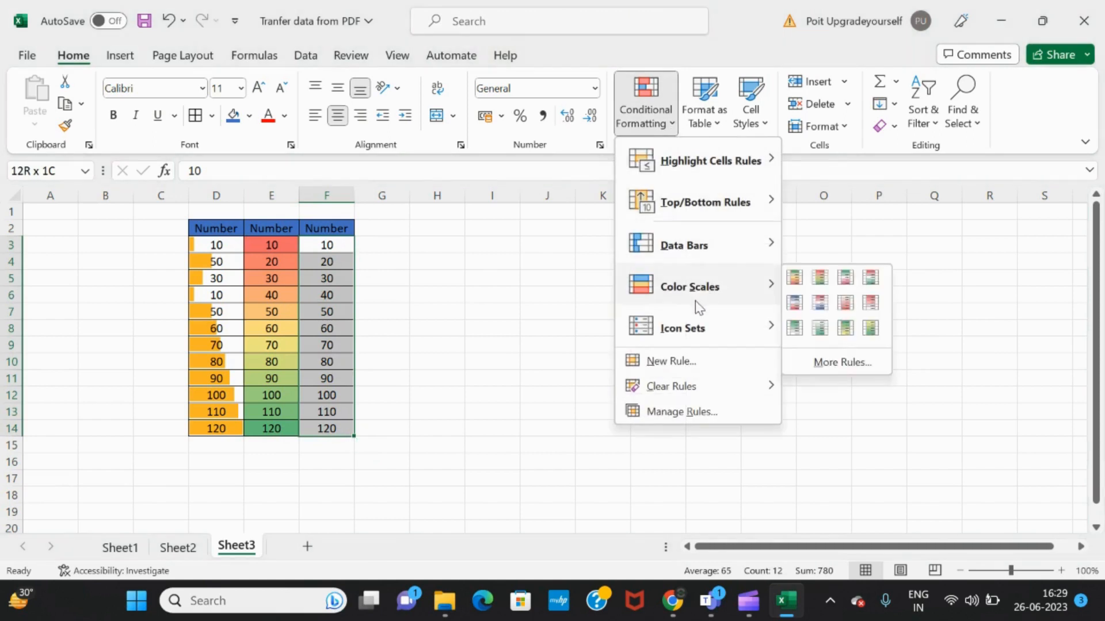
mouse_move(698, 326)
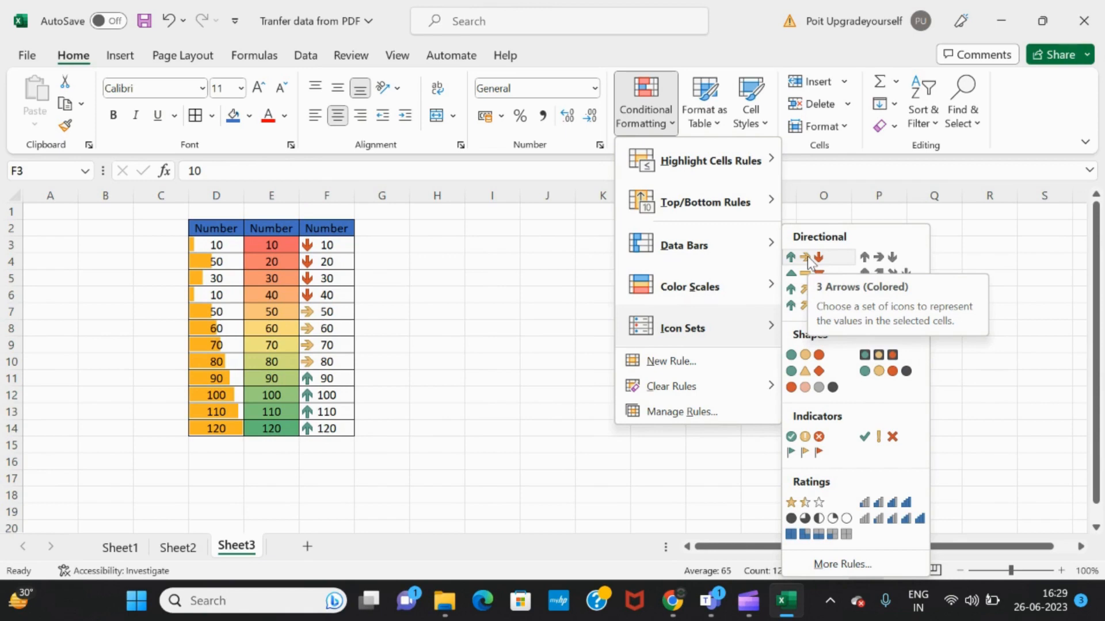
click(810, 262)
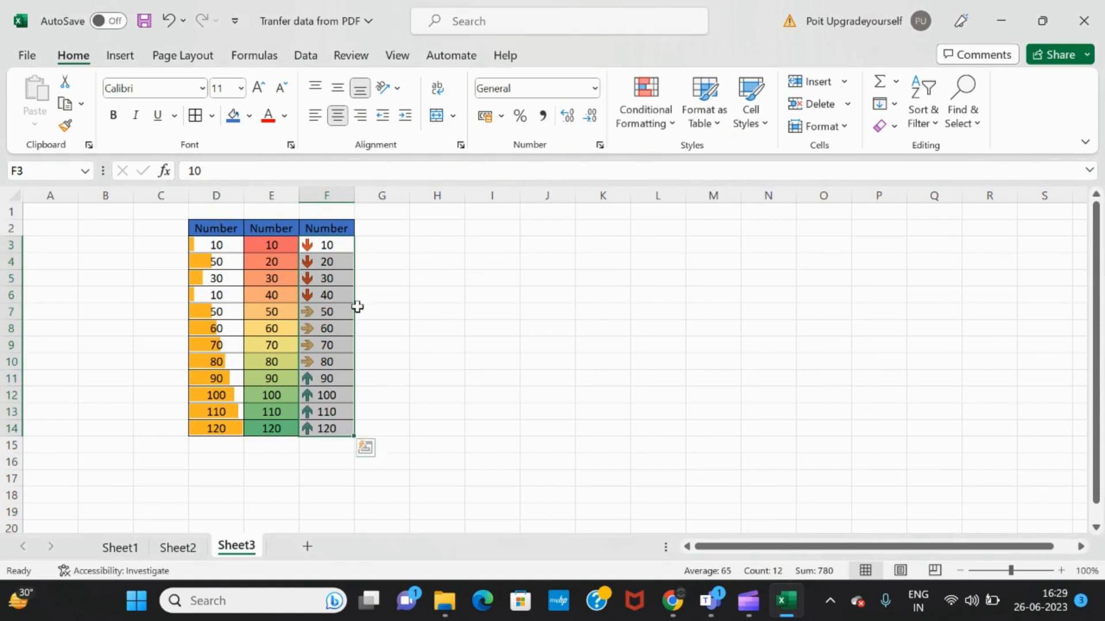
Examine which values in F3:F6, F7:F10 and F11:F14 receive each arrow direction.
click(330, 240)
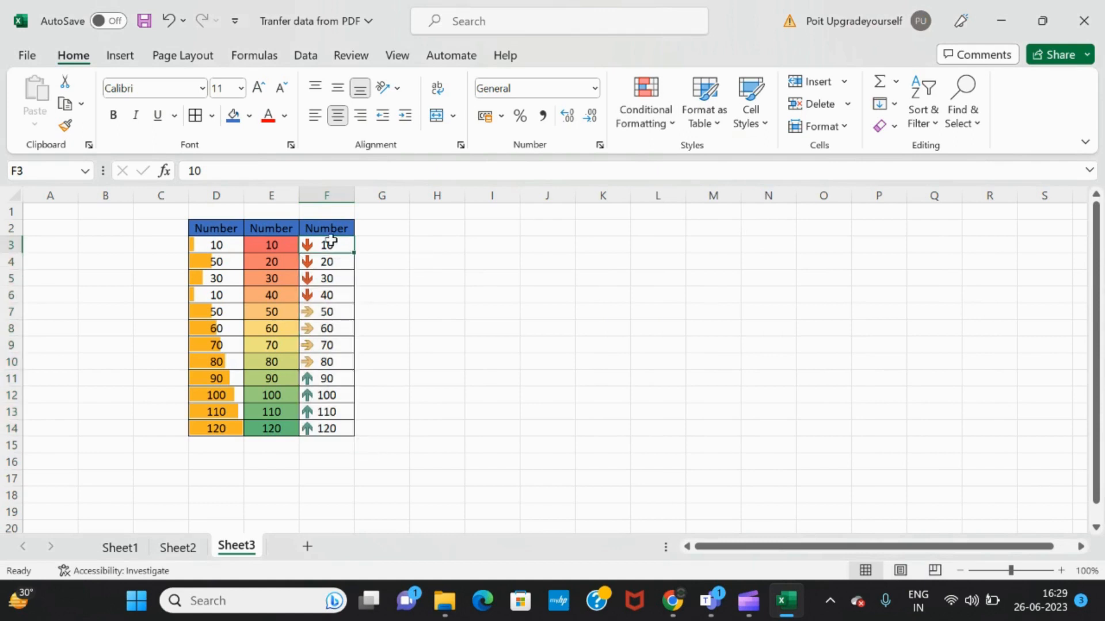
drag(331, 241, 328, 294)
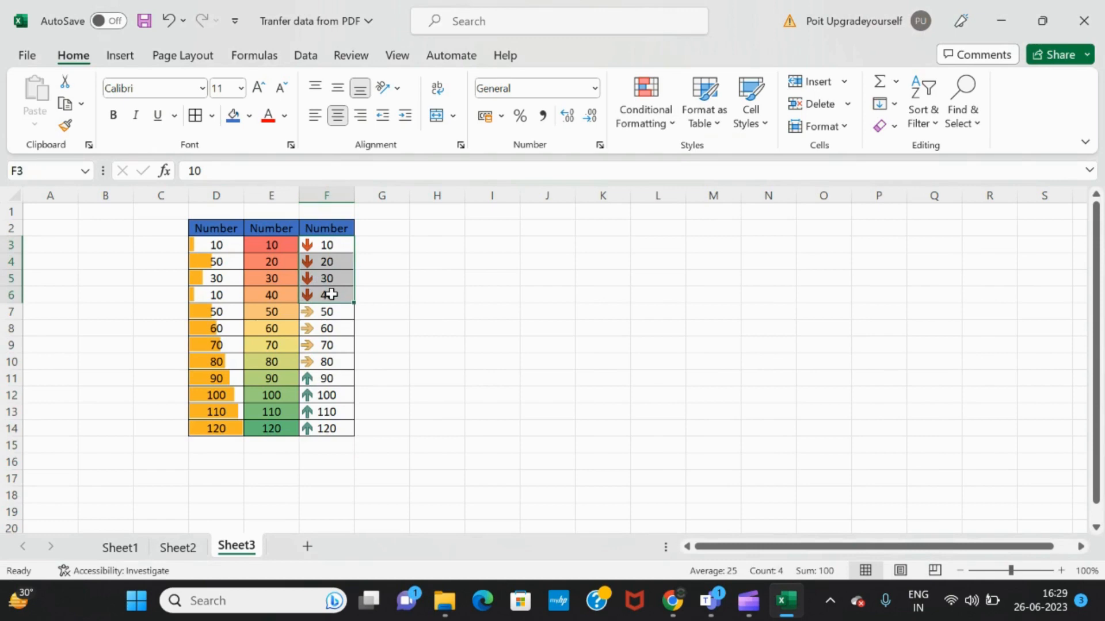
click(330, 330)
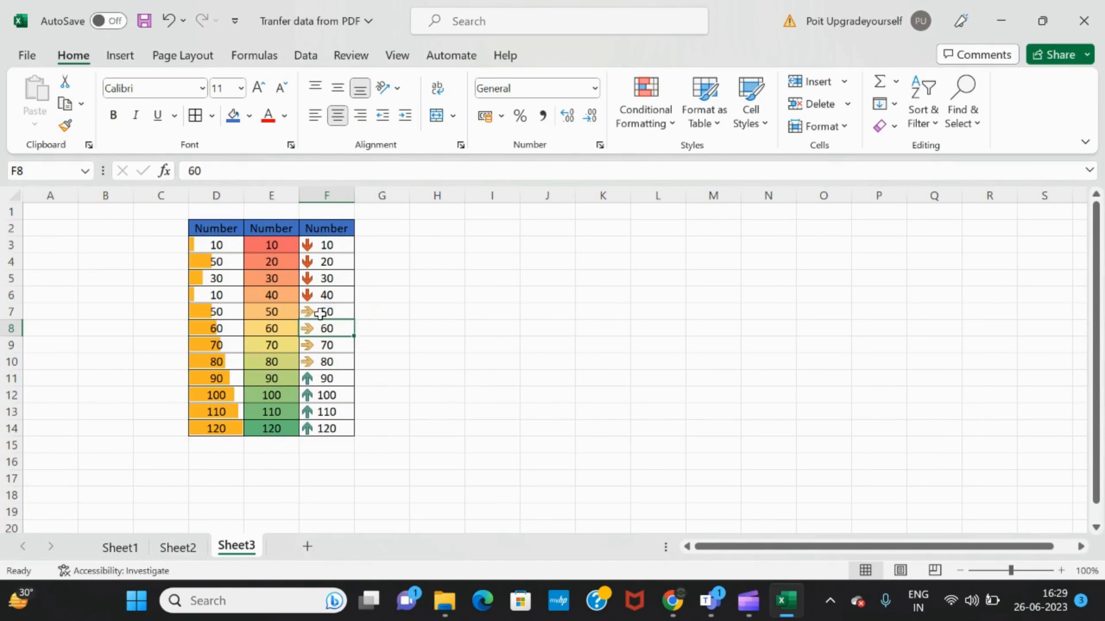
drag(320, 314, 331, 355)
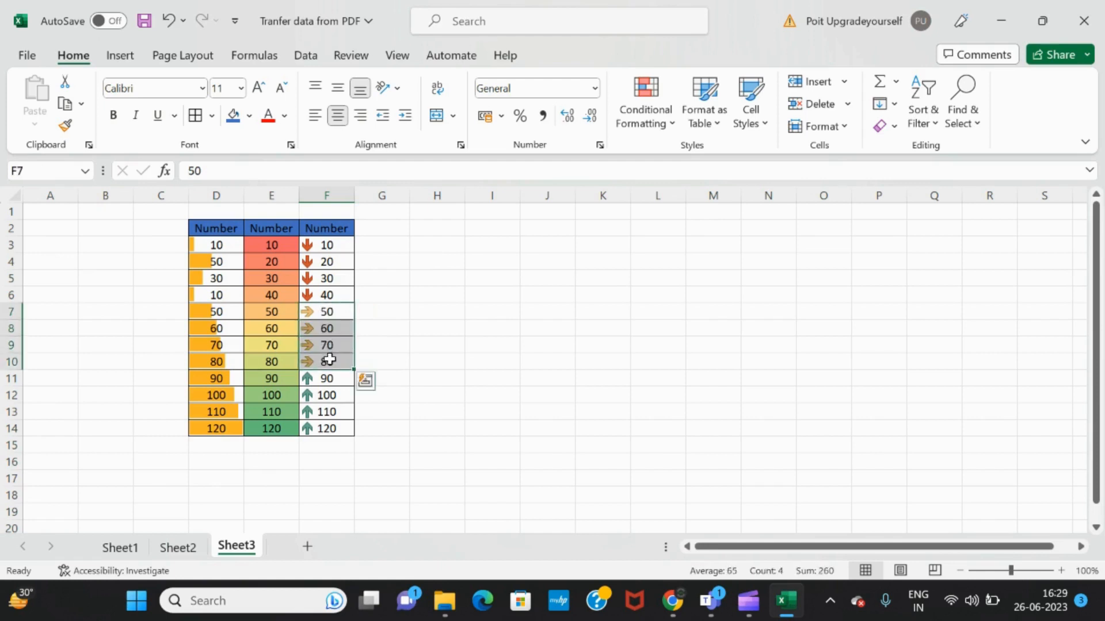
click(427, 360)
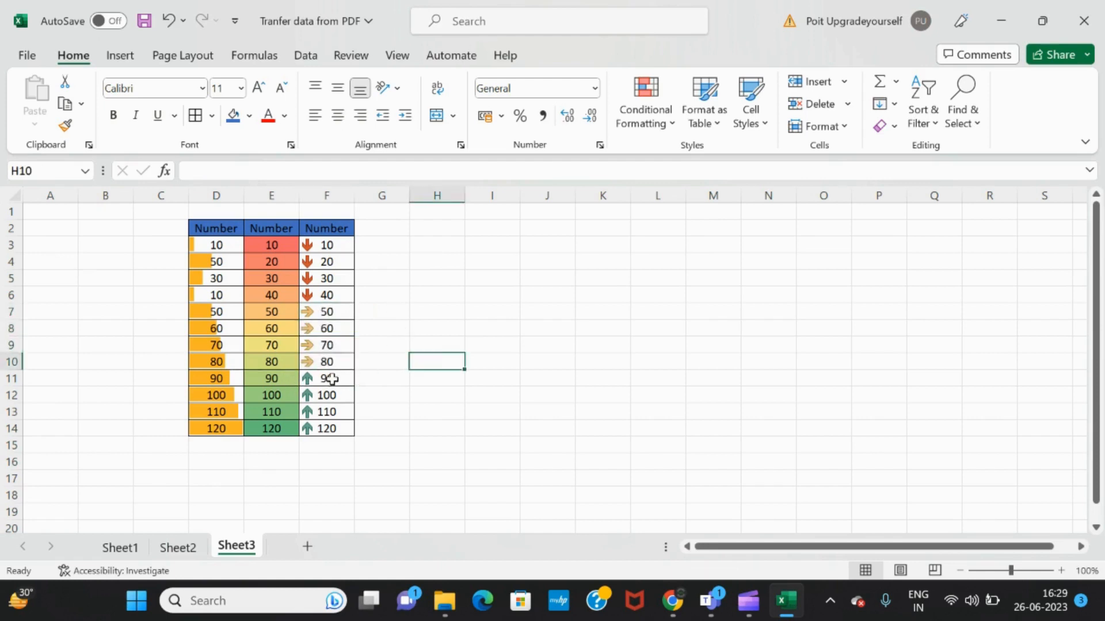
drag(332, 377, 331, 428)
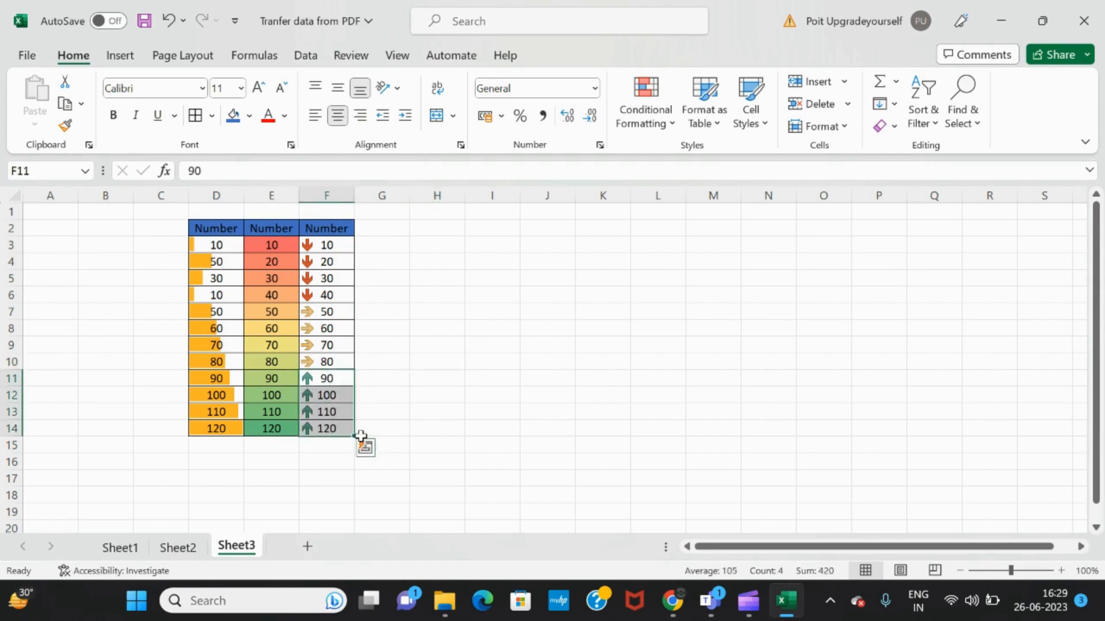
click(379, 345)
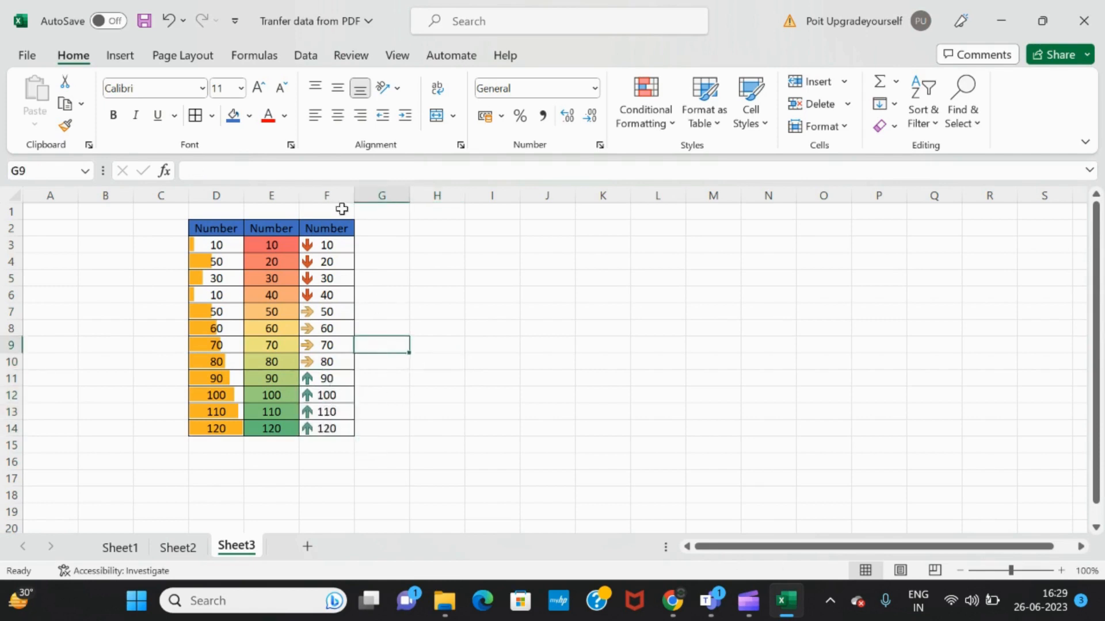
Change the icon set on F3:F14 to the four-level rating bars.
click(335, 246)
click(660, 118)
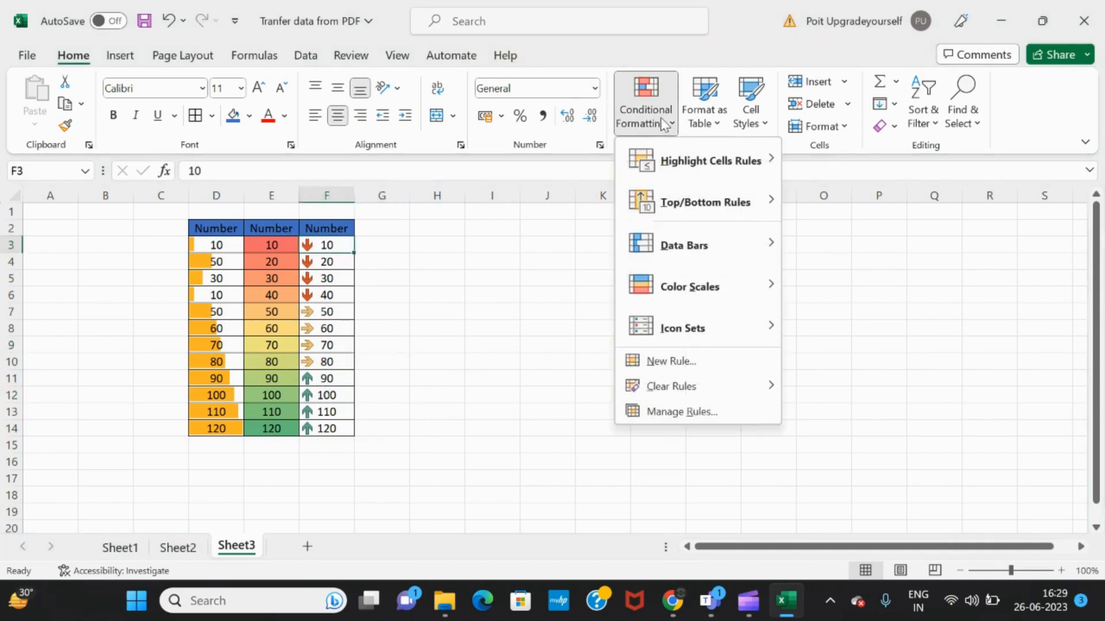
mouse_move(674, 343)
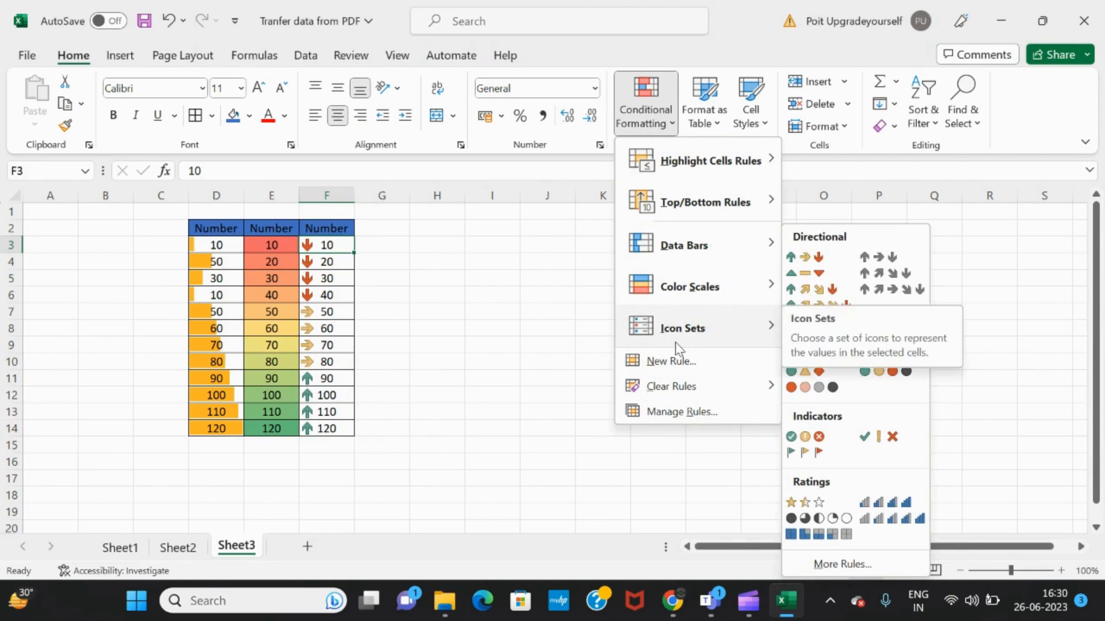
click(346, 245)
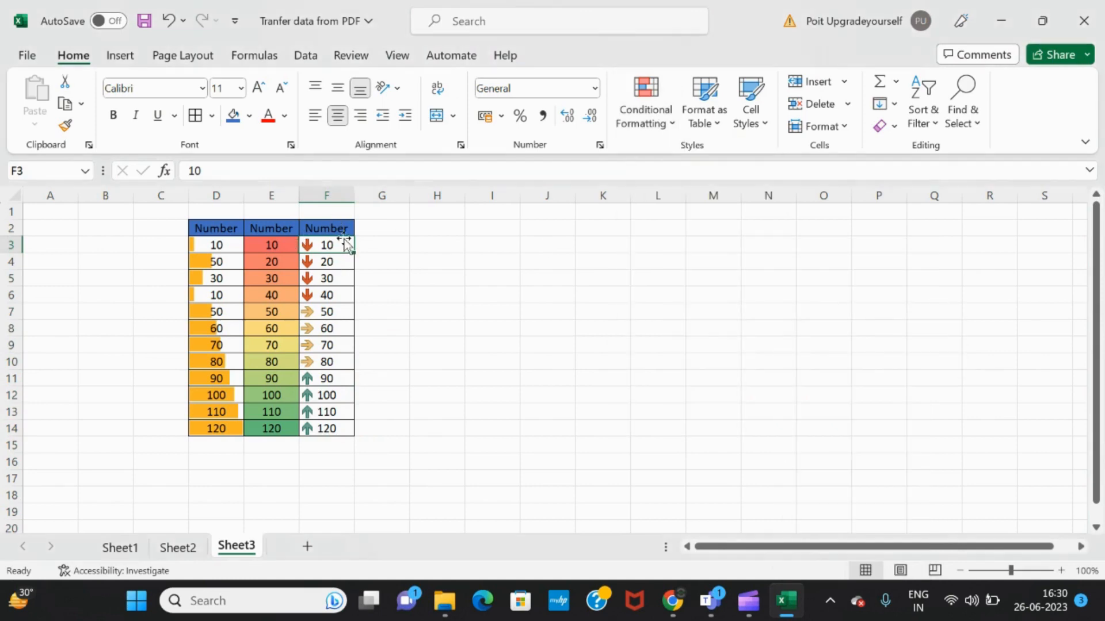
drag(346, 245, 344, 428)
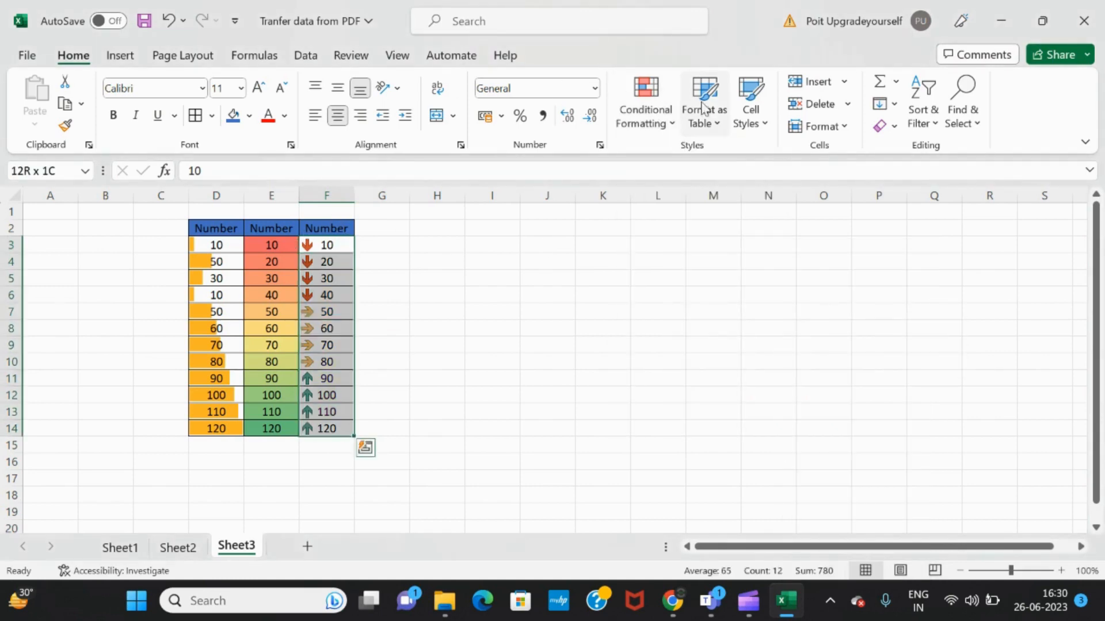
click(667, 122)
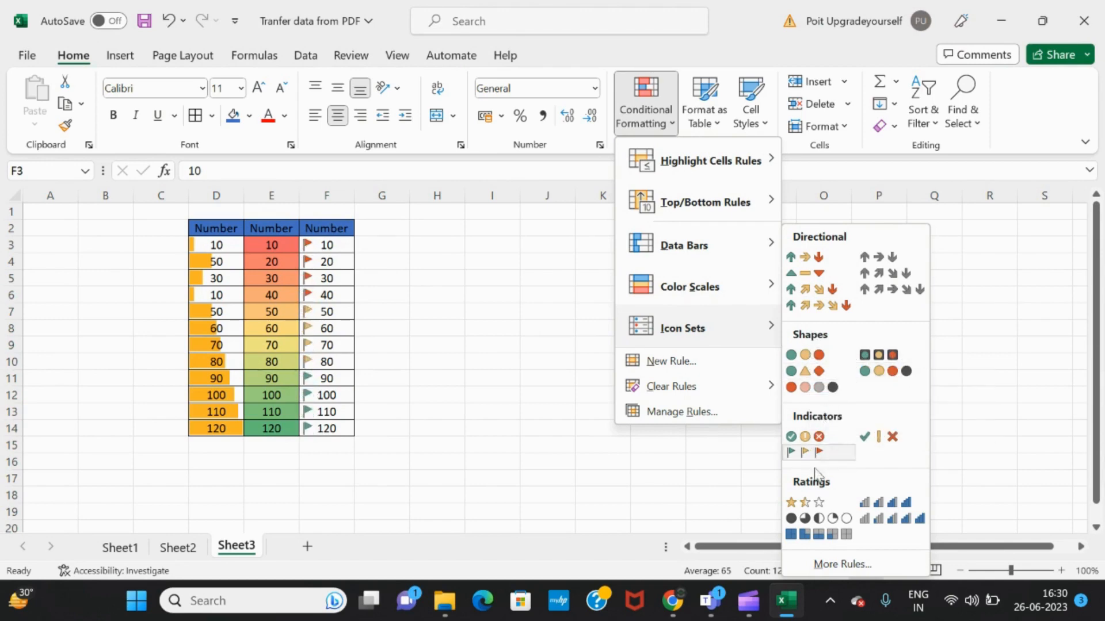
click(884, 507)
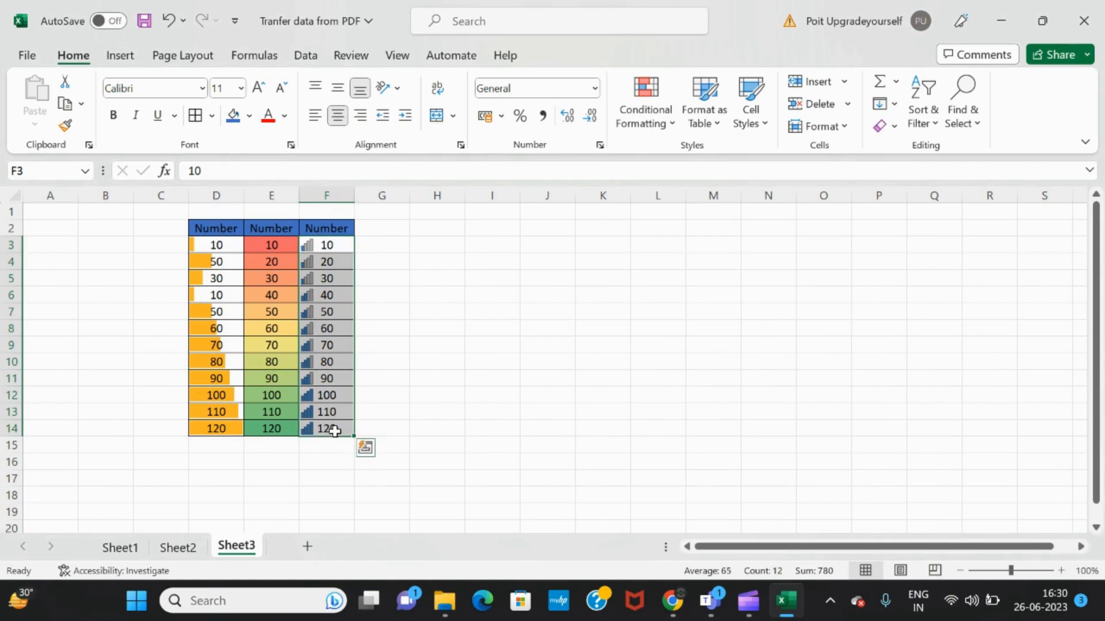
Set the value in F3 to 100 to test the rating bar icons.
click(327, 248)
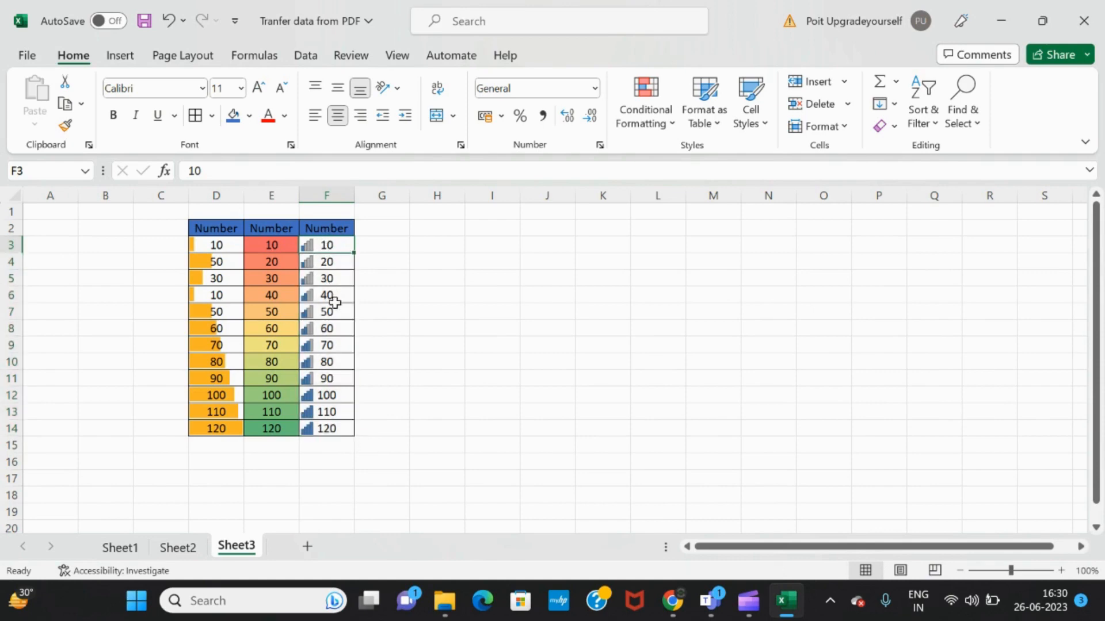
scroll(326, 376, down, 1)
scroll(326, 375, up, 1)
text(100)
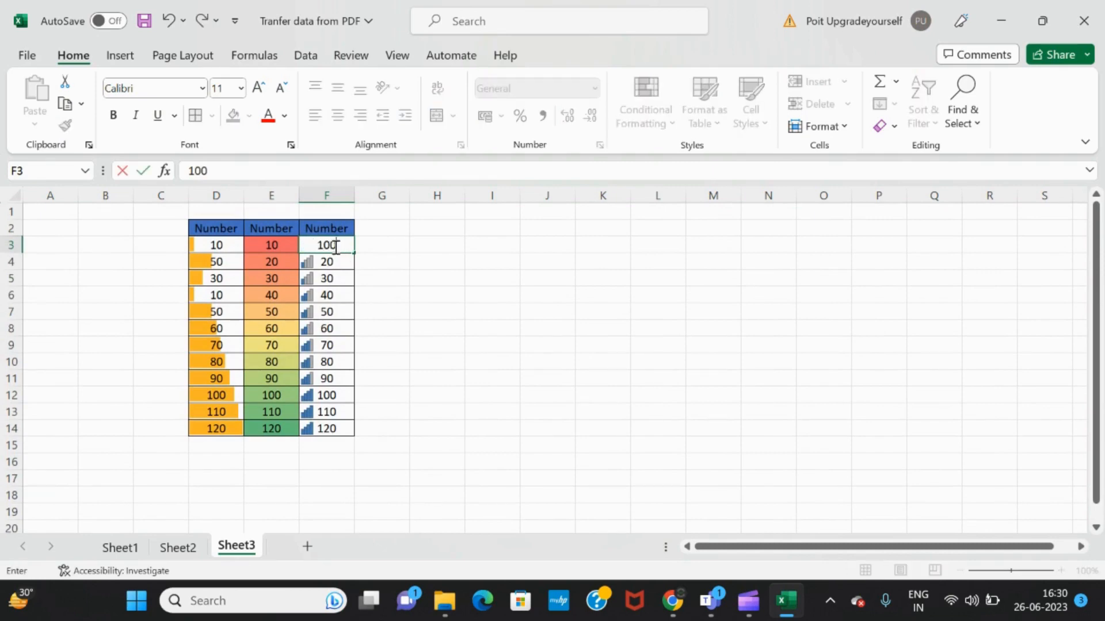
key(Return)
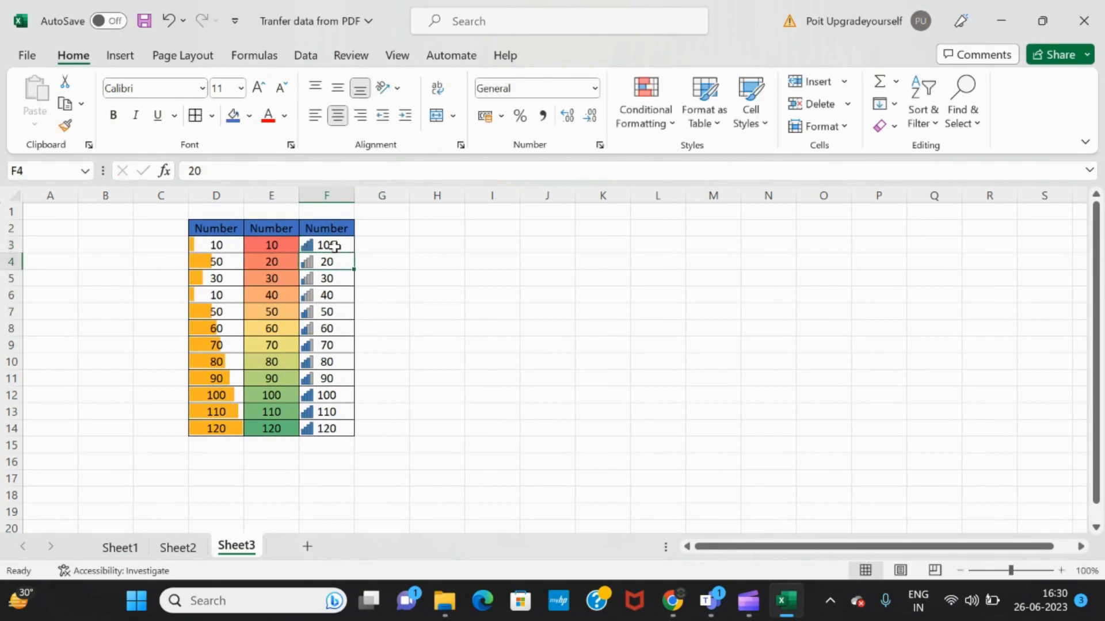
scroll(326, 415, down, 3)
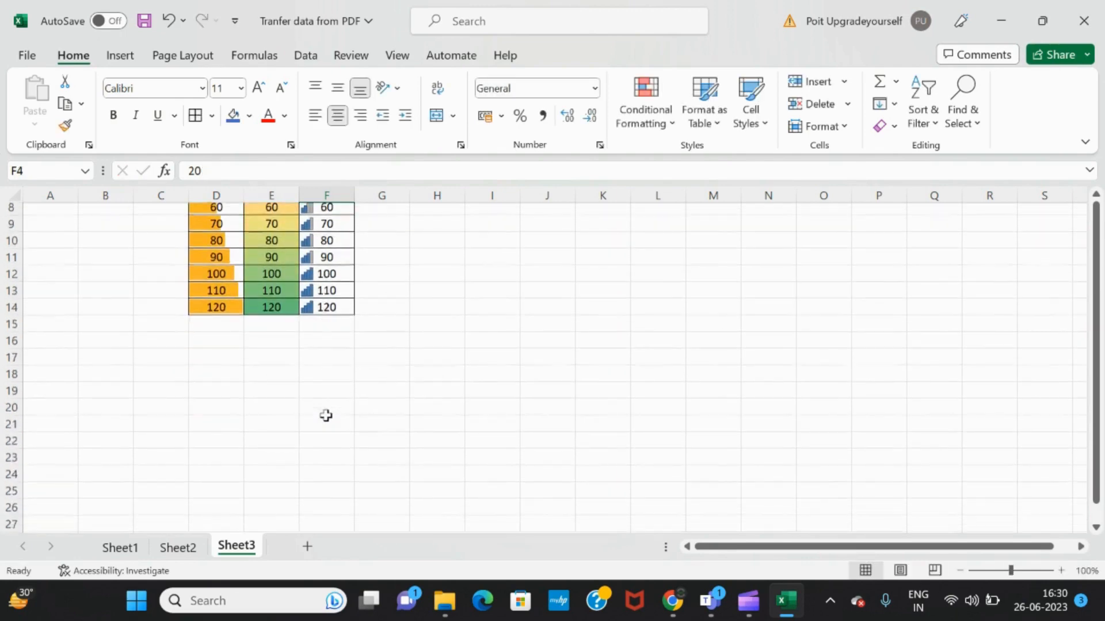
scroll(326, 415, up, 3)
click(669, 123)
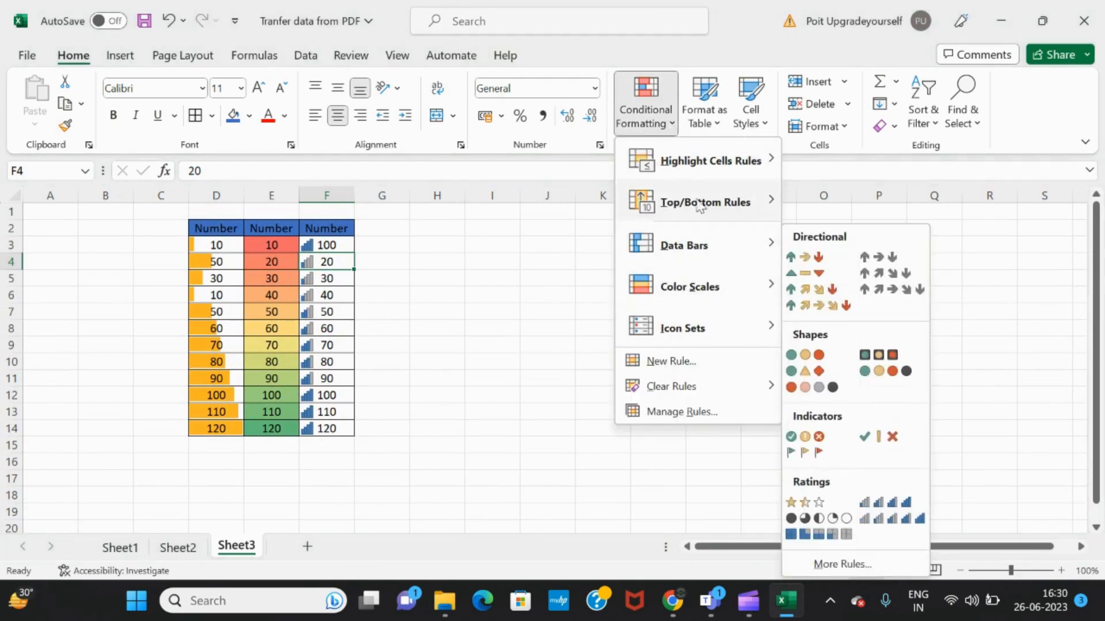
click(438, 308)
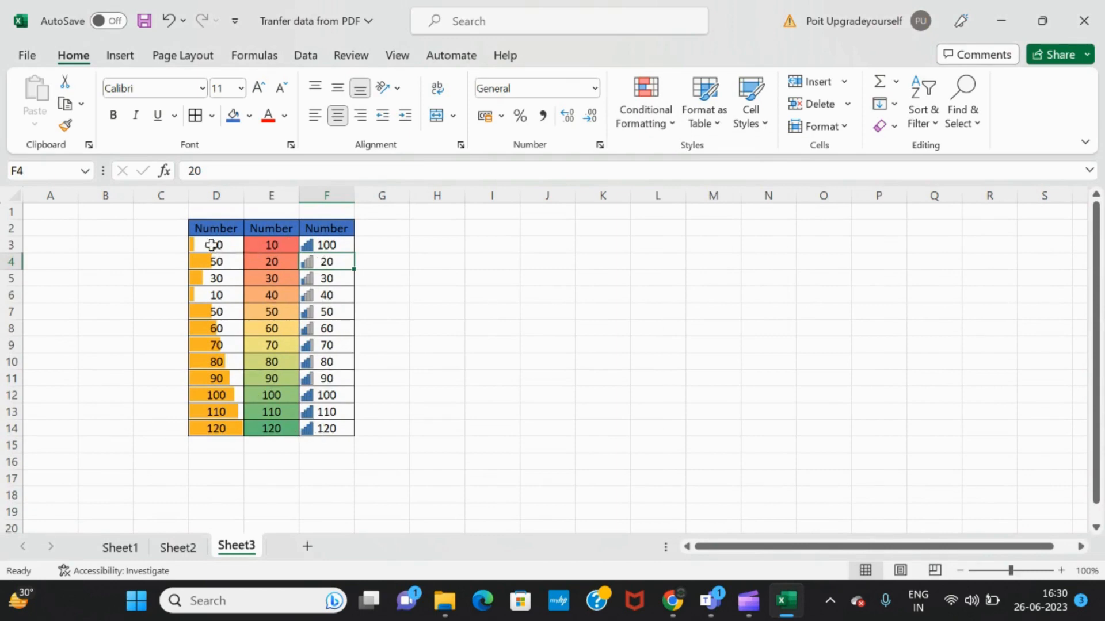
Clear the conditional formatting rules from the selected cells D3:F14 and deselect the range.
drag(212, 246, 329, 428)
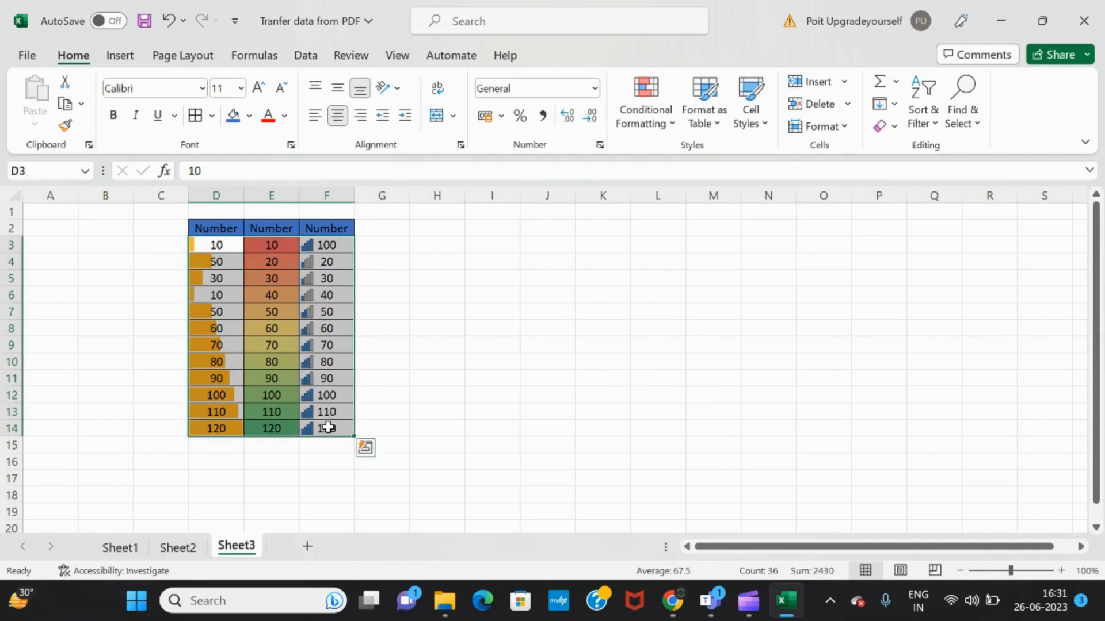
click(667, 130)
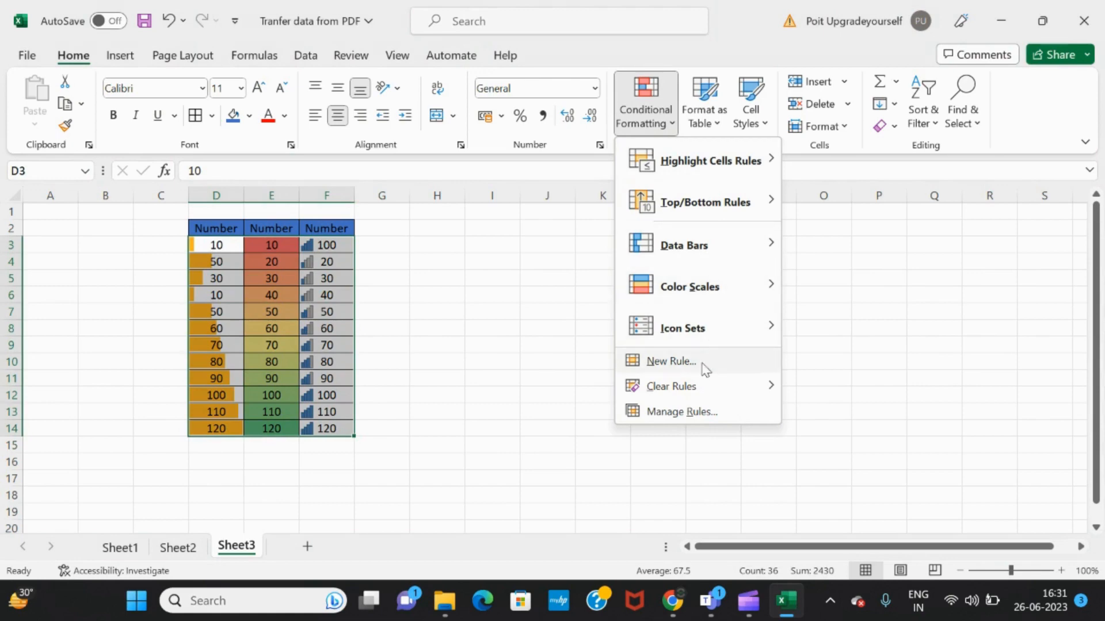
mouse_move(698, 396)
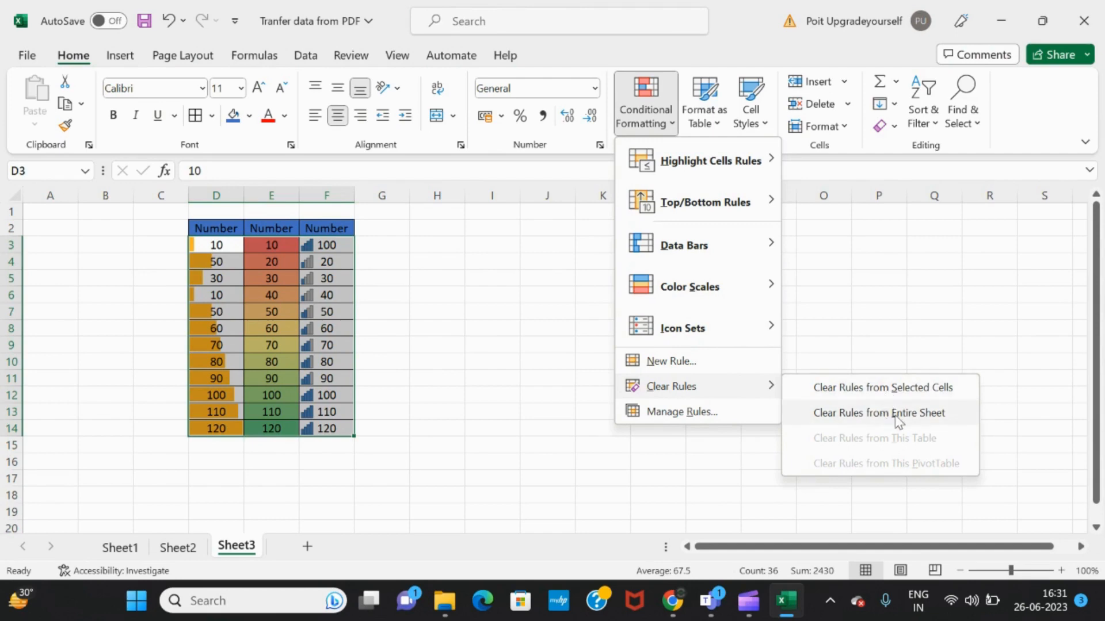
click(858, 392)
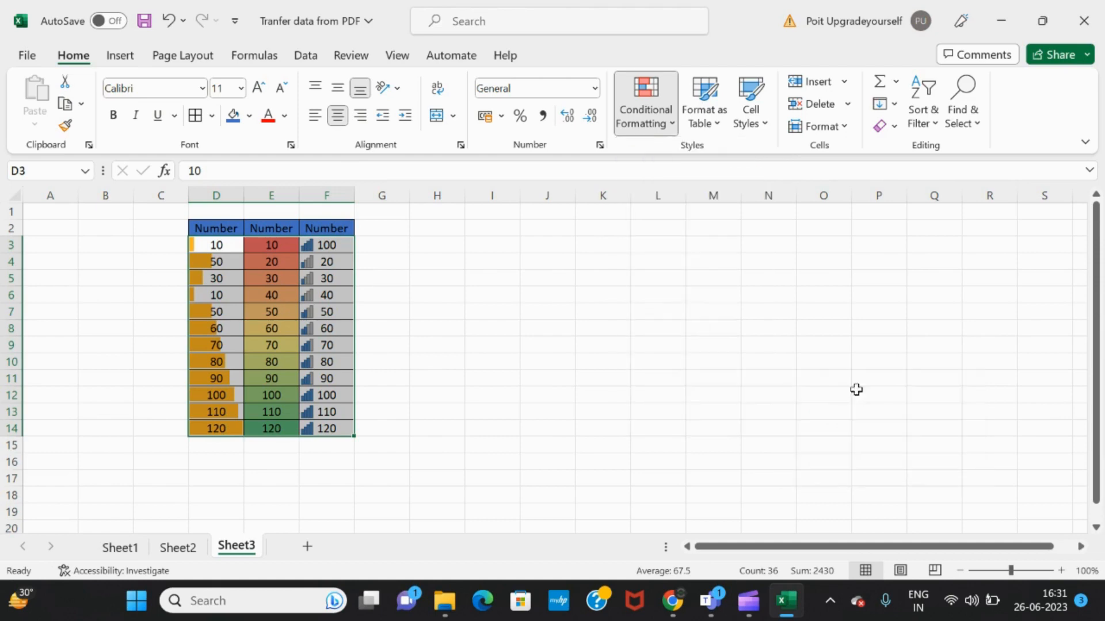
click(481, 334)
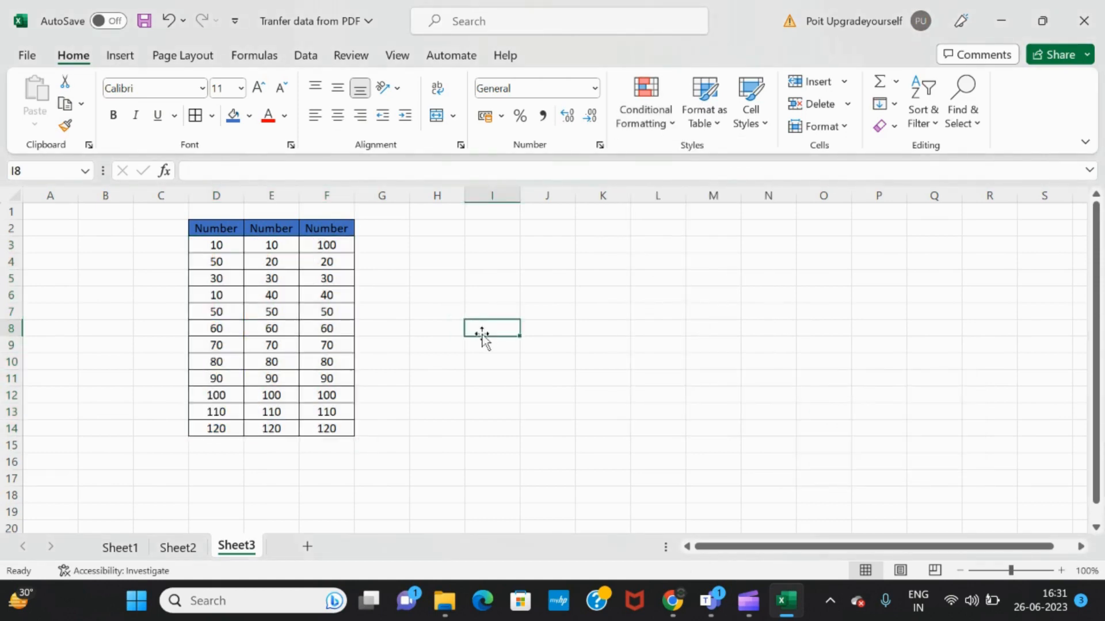